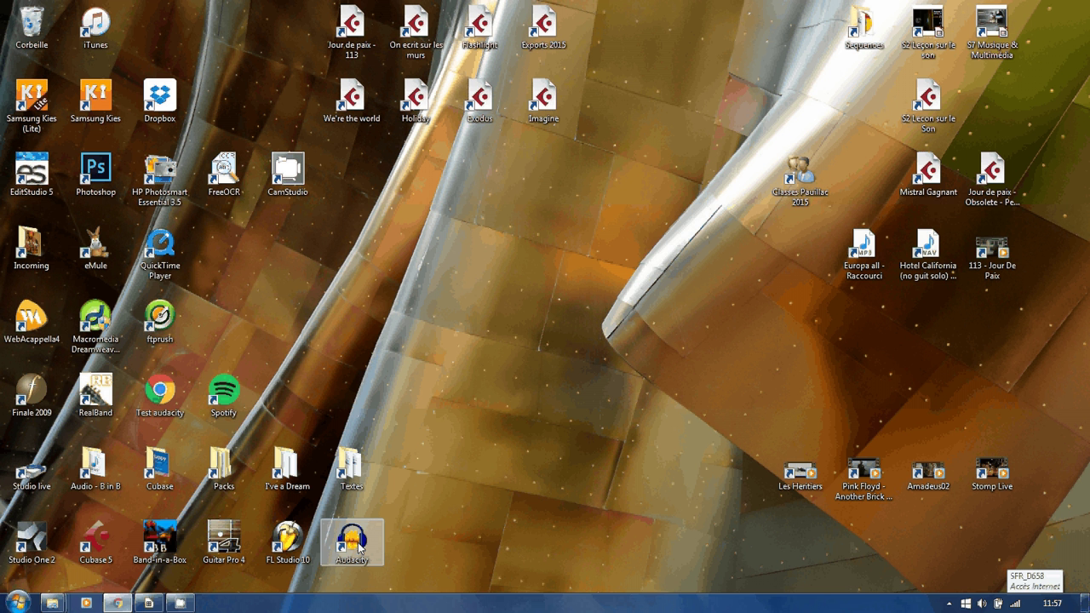
Launch Audacity and import the Vivaldi_Concerto En Sol Mineur audio file from the Ma musique folder.
left_click(357, 547)
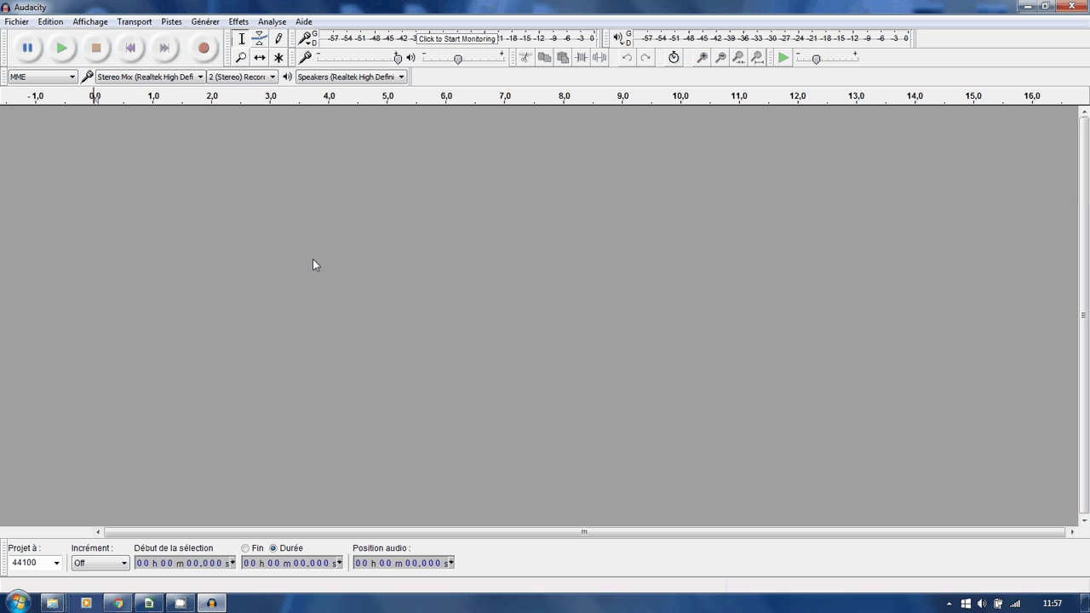
left_click(19, 22)
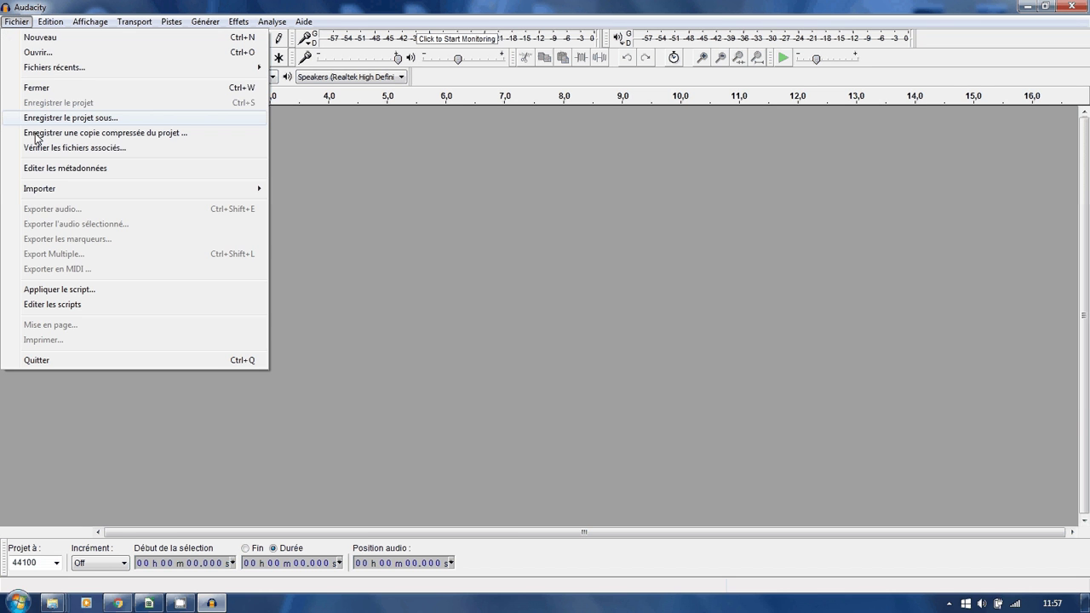
mouse_move(256, 189)
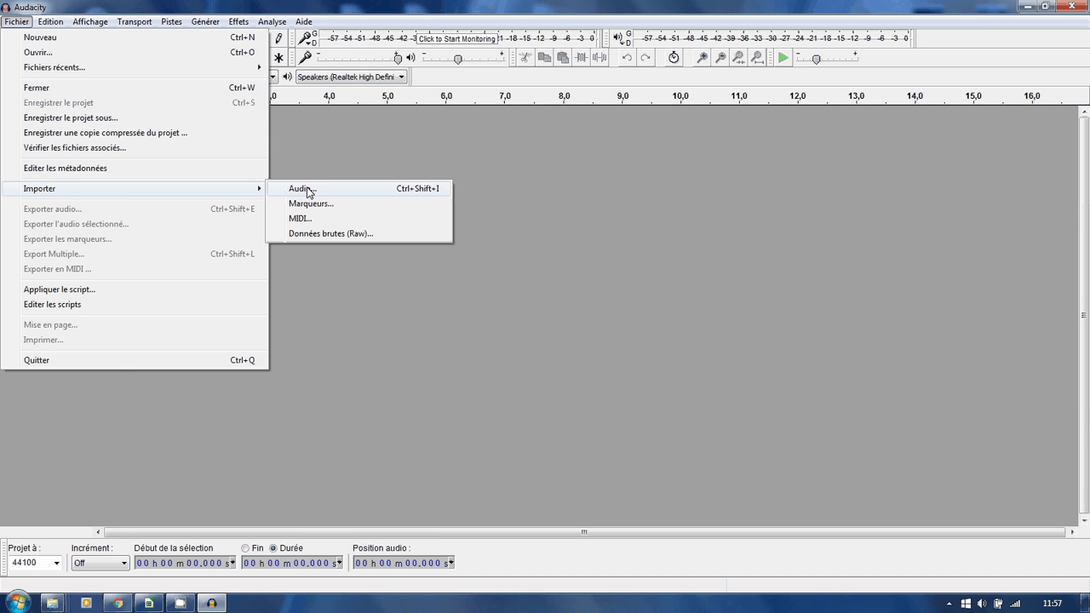
left_click(308, 191)
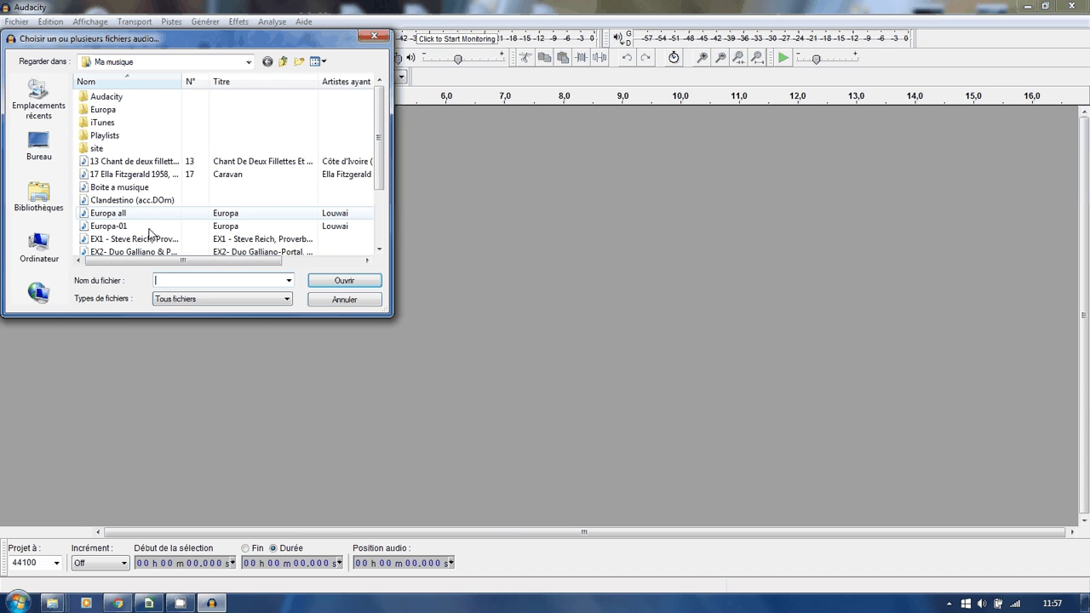
left_click(149, 229)
scroll(127, 238, "down", 2)
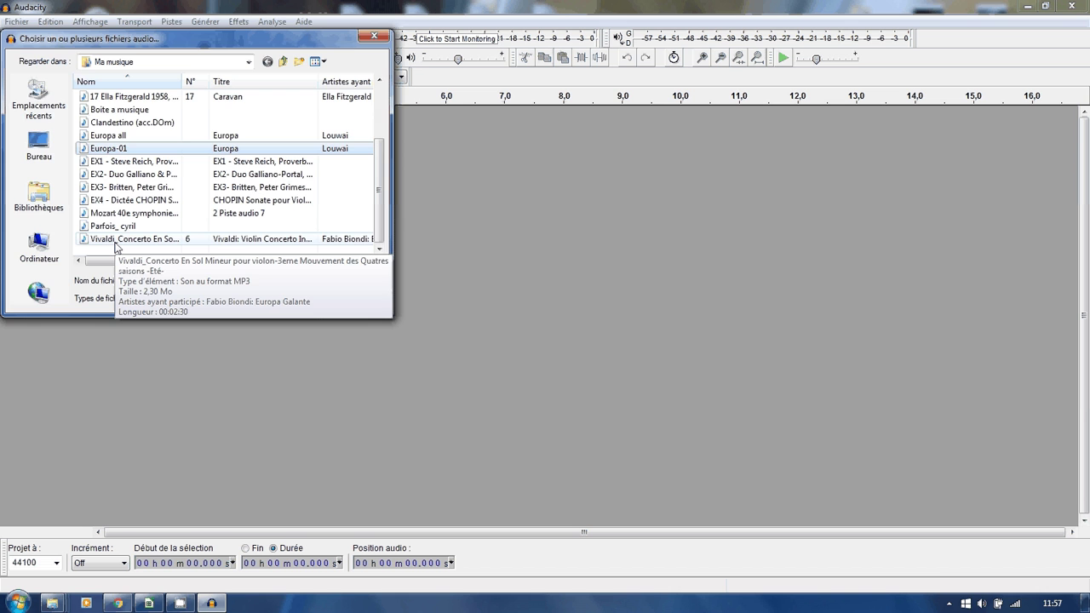
double_click(117, 241)
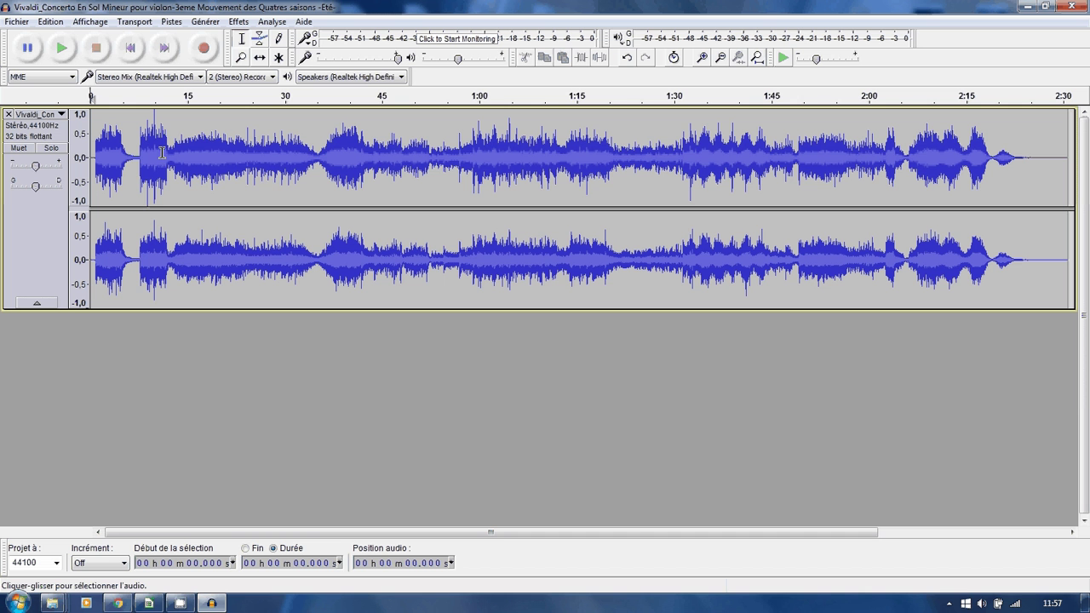
Listen to the opening of the imported concerto from the start of the track, stopping and restarting playback.
left_click(64, 48)
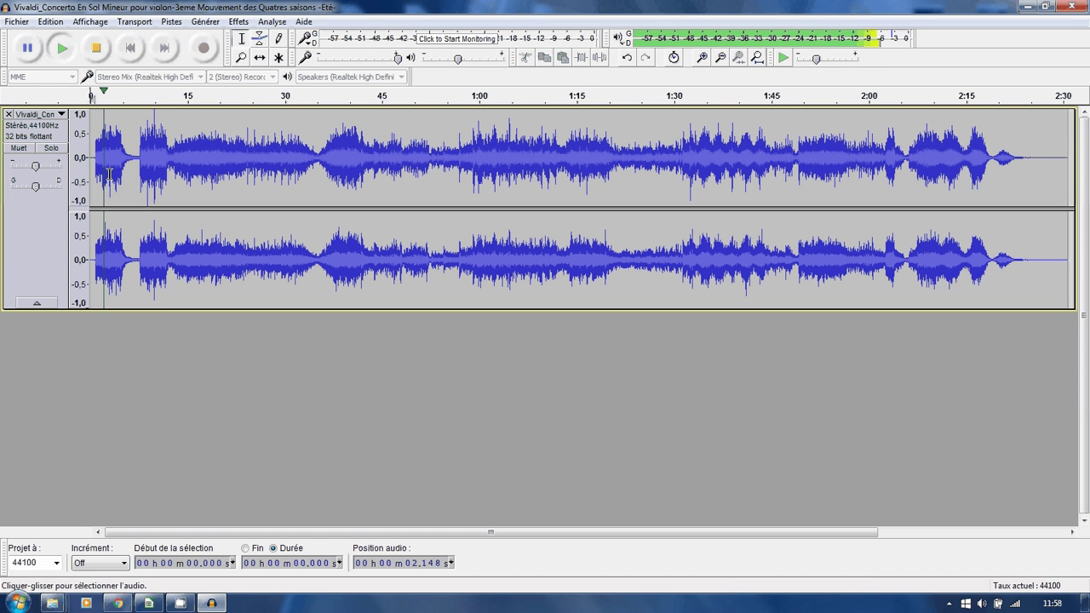
key("space")
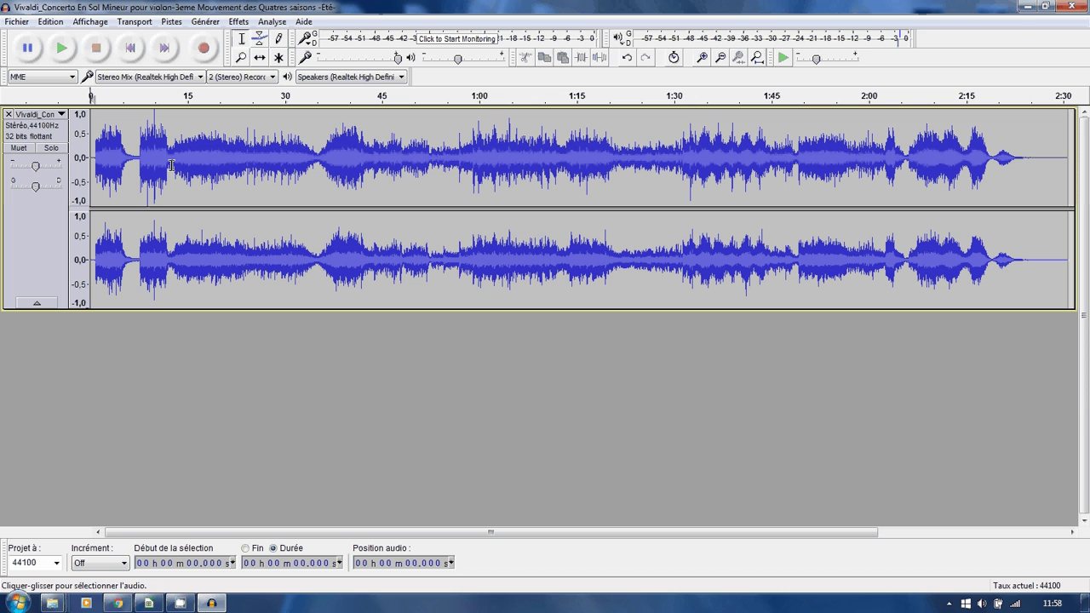
key("space")
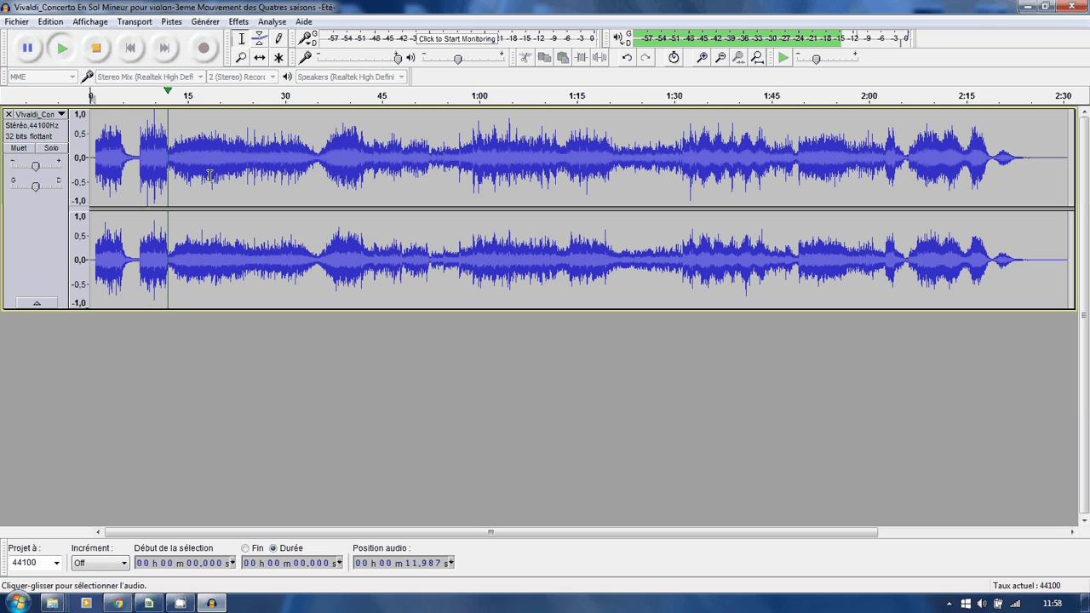
key("space")
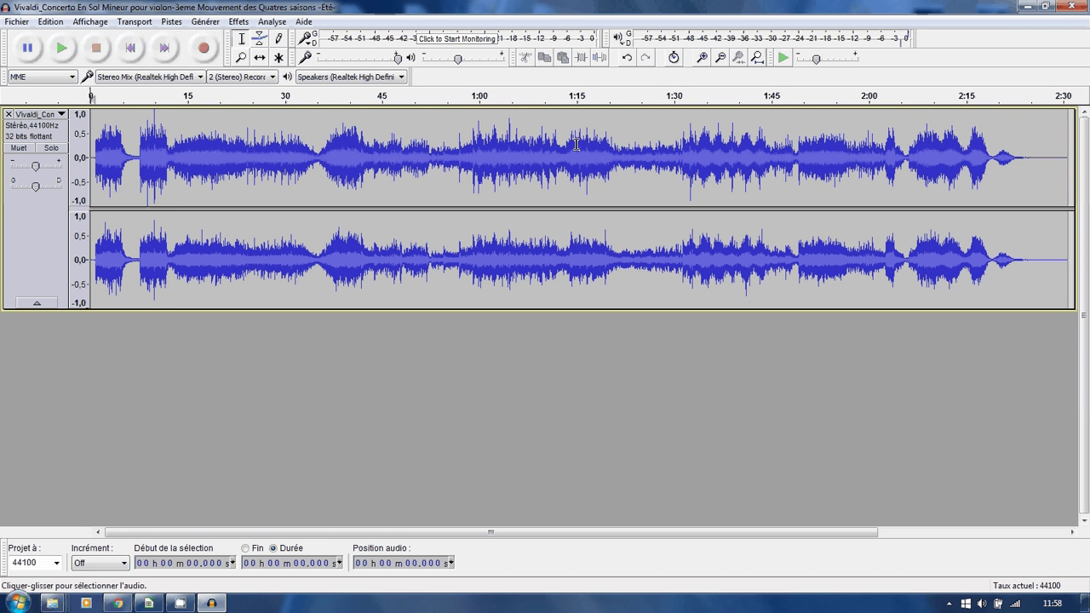
Audition the quiet passage from about 1:21.6 and place the cursor at about 1:25.0 as the excerpt's start.
left_click(620, 156)
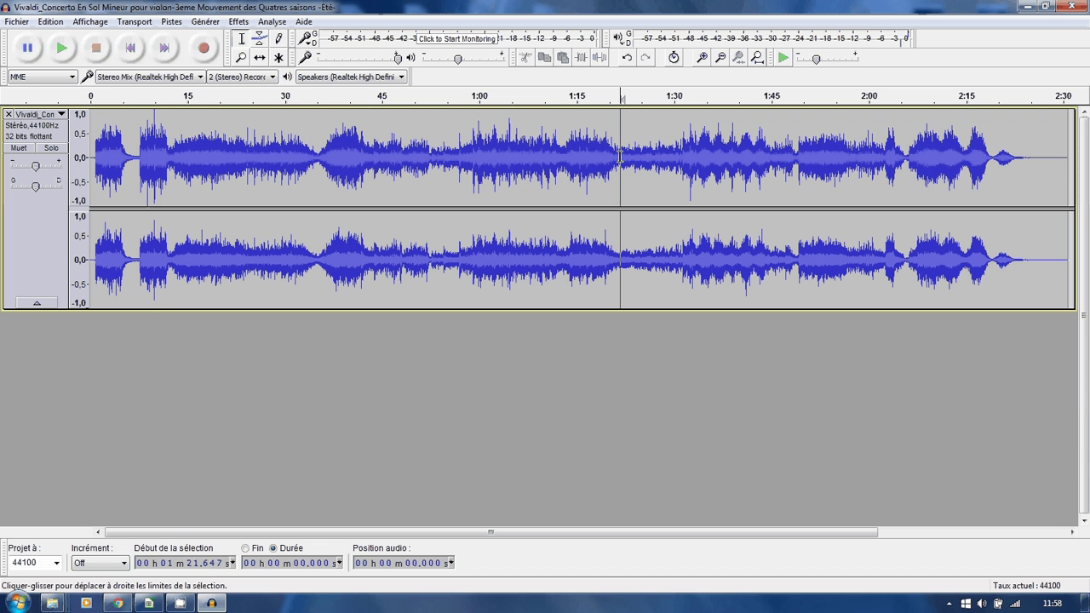
key("space")
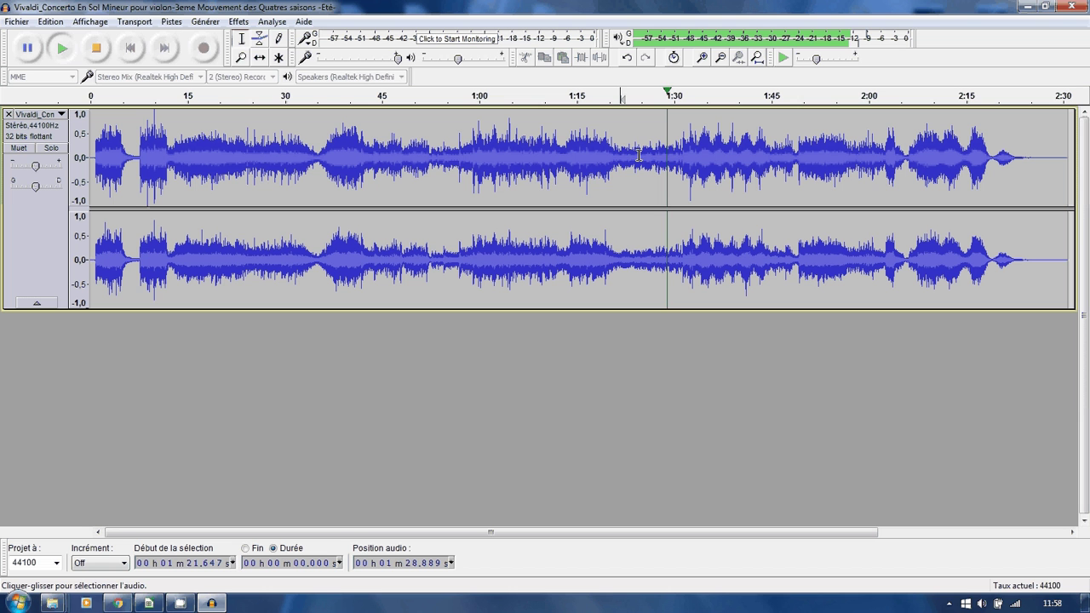
left_click(641, 154)
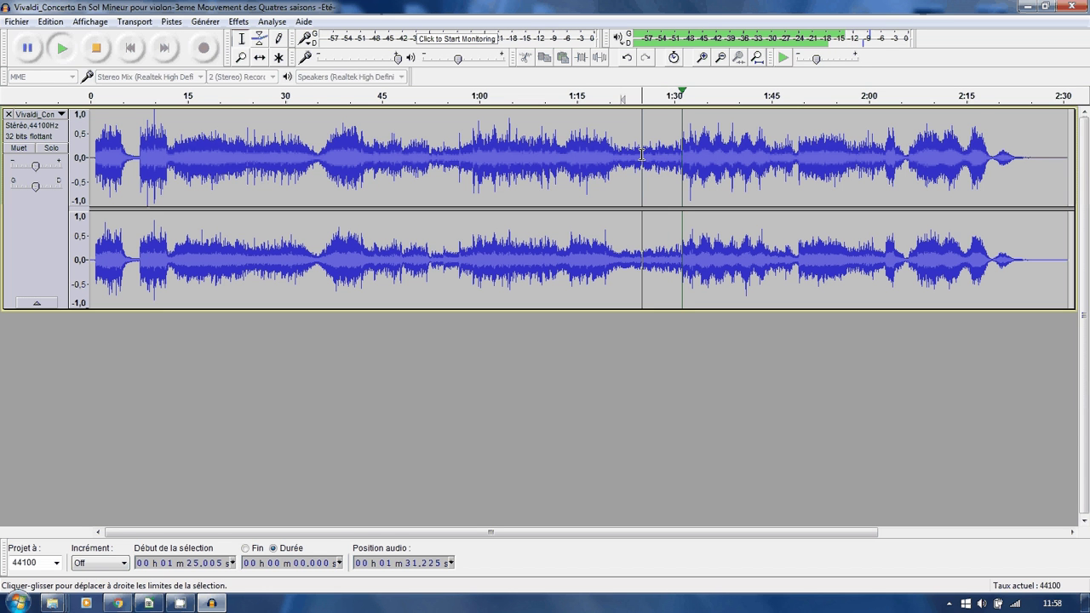
key("space")
key("space")
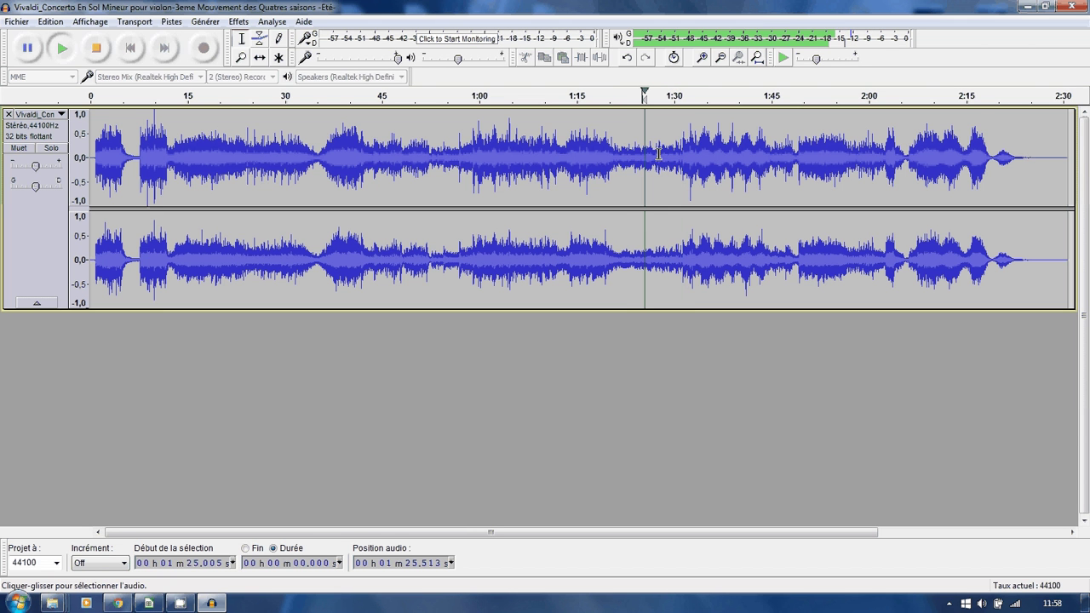
key("space")
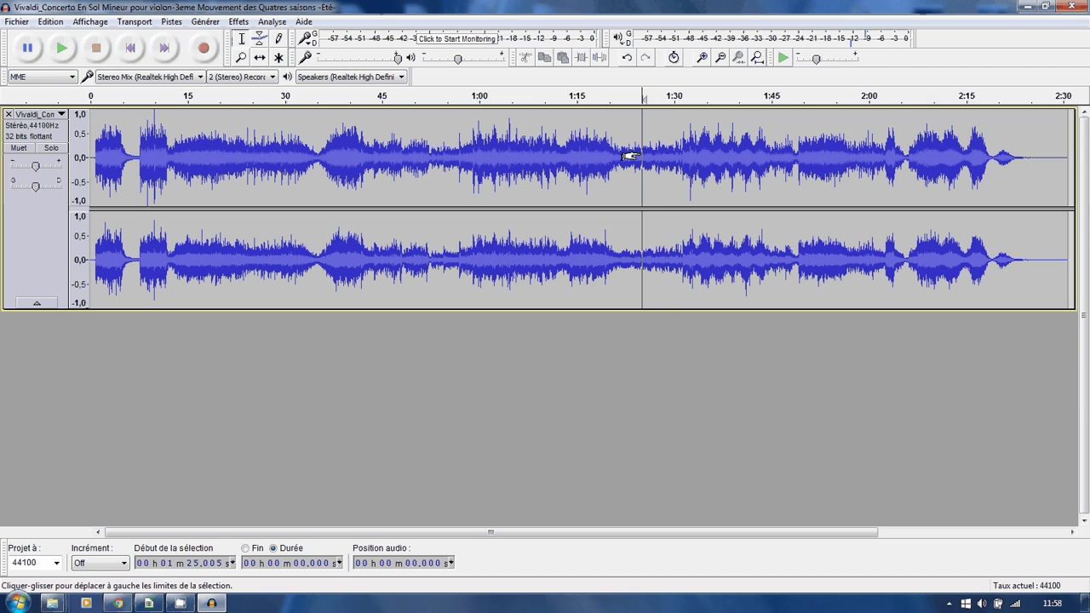
Select the quiet passage from the 1:25.0 cursor over about 6.5 s and play the selection to check it.
left_click_drag(629, 156, 677, 162)
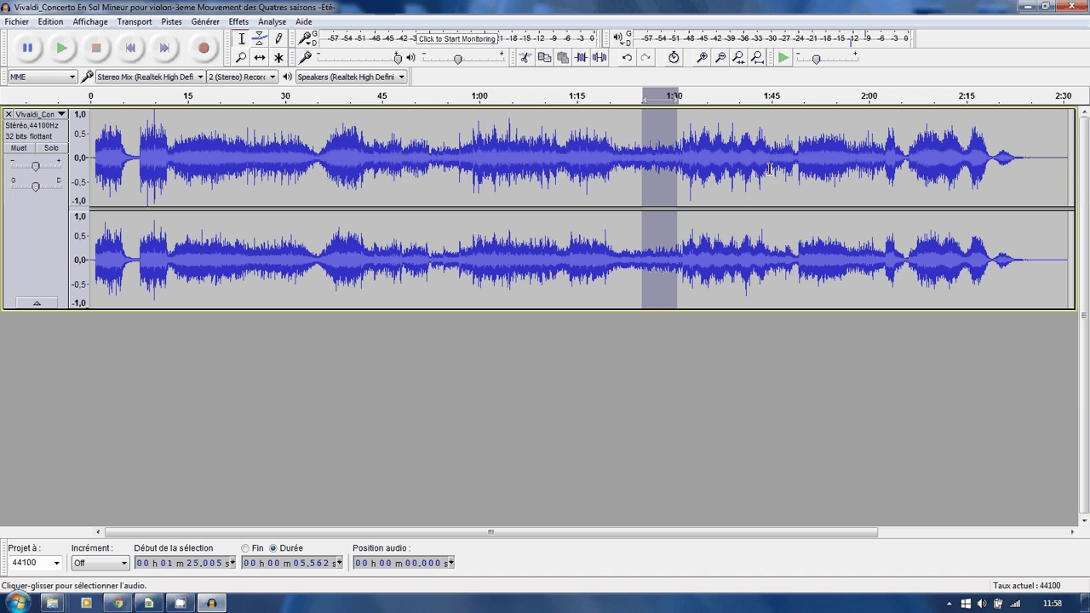
key("space")
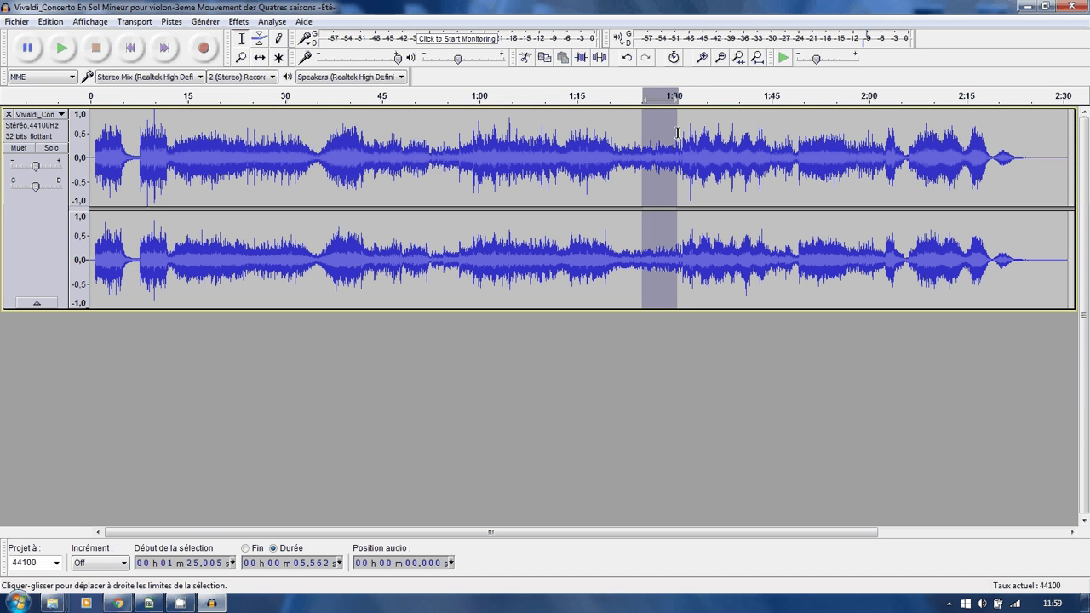
left_click_drag(677, 133, 683, 133)
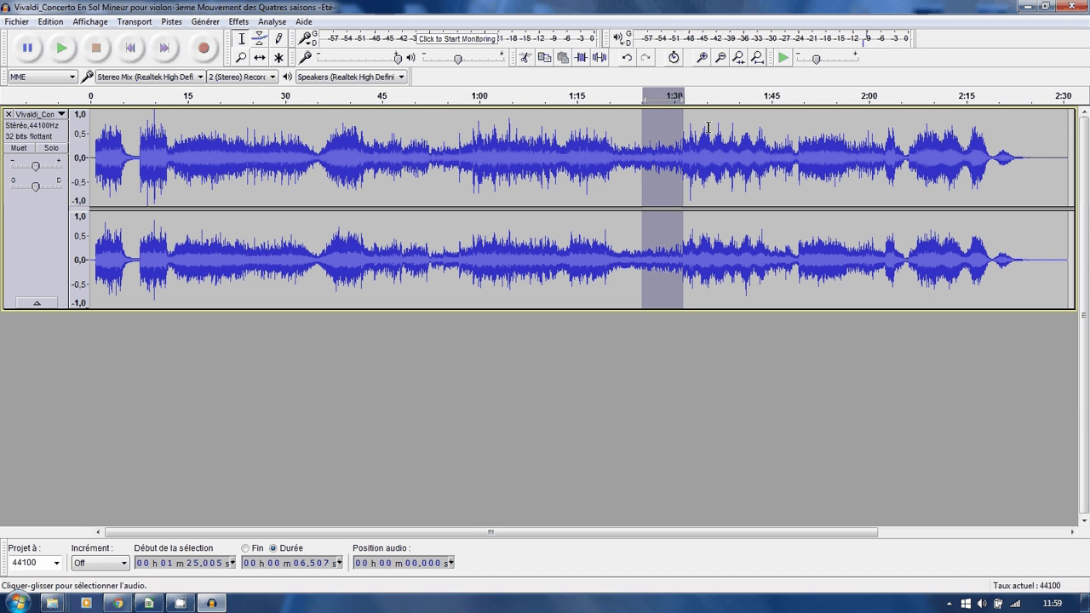
key("space")
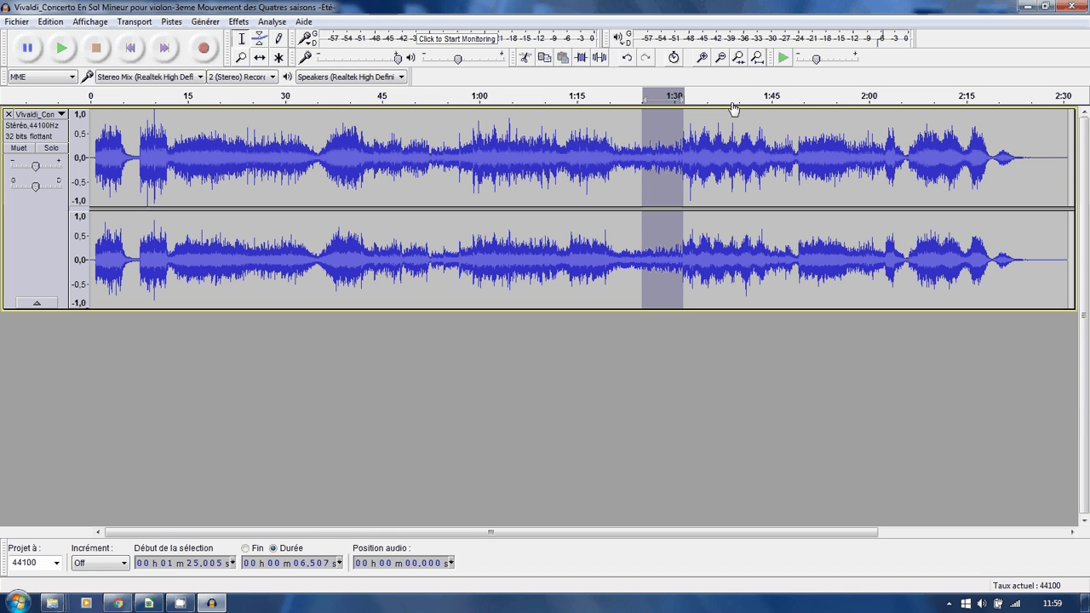
Trim the selection's end back to just before the loud entry, for a duration of about 6.31 s.
left_click(703, 57)
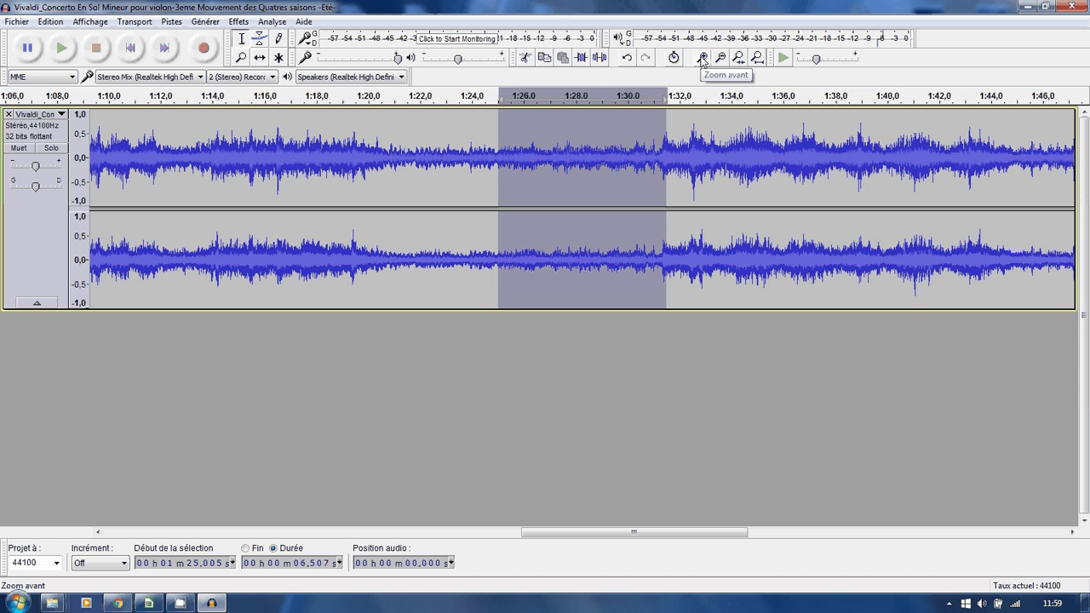
double_click(703, 57)
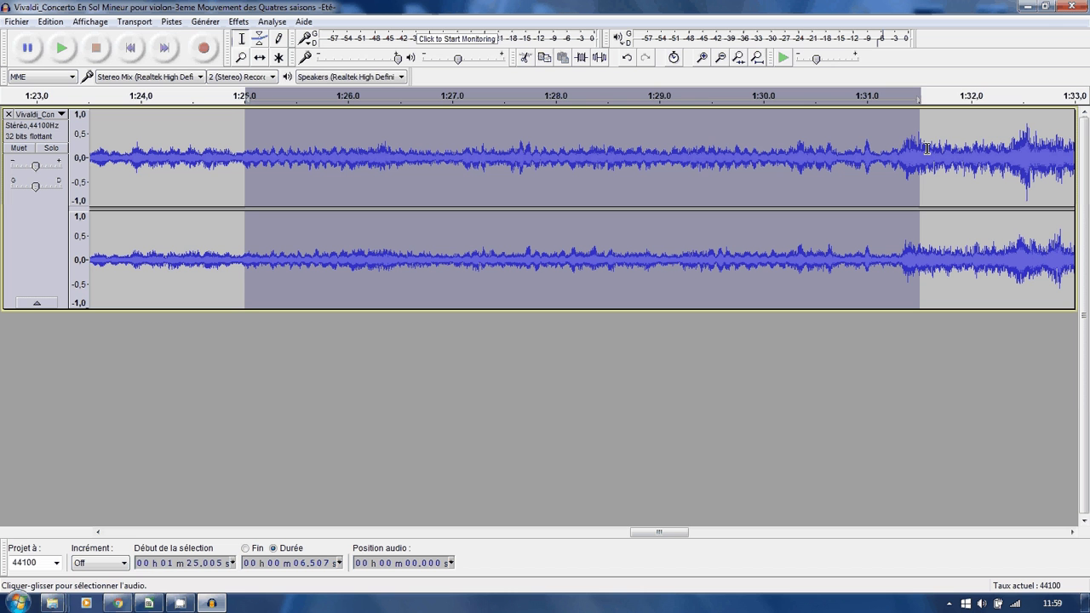
left_click_drag(925, 149, 901, 143)
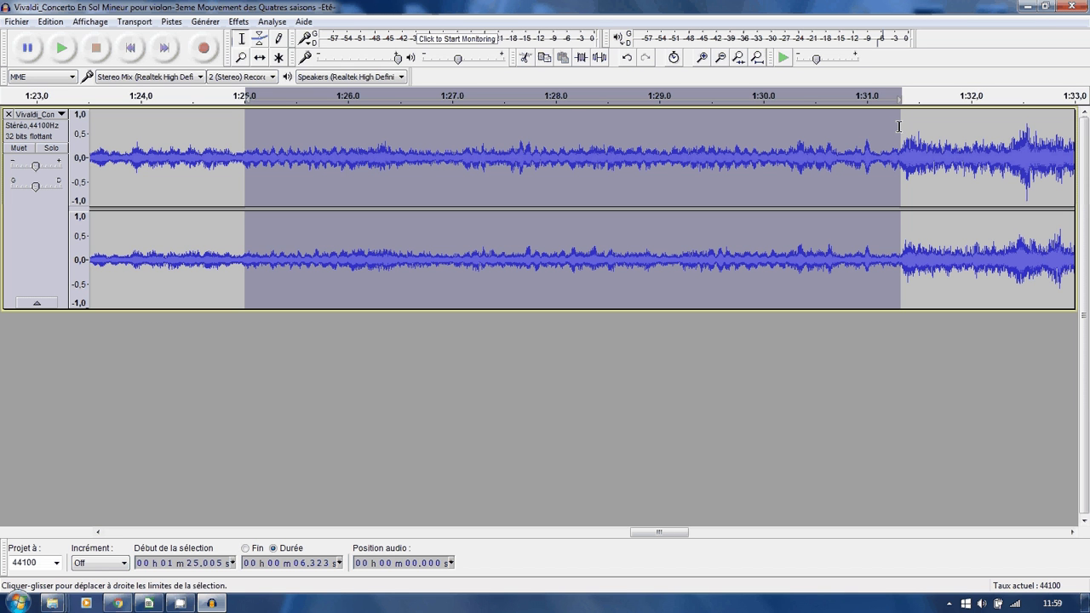
left_click_drag(899, 126, 899, 130)
Refine the selection's end at closer magnification to the quietest point before the loud entry, for a duration of about 6.293 s.
left_click(704, 62)
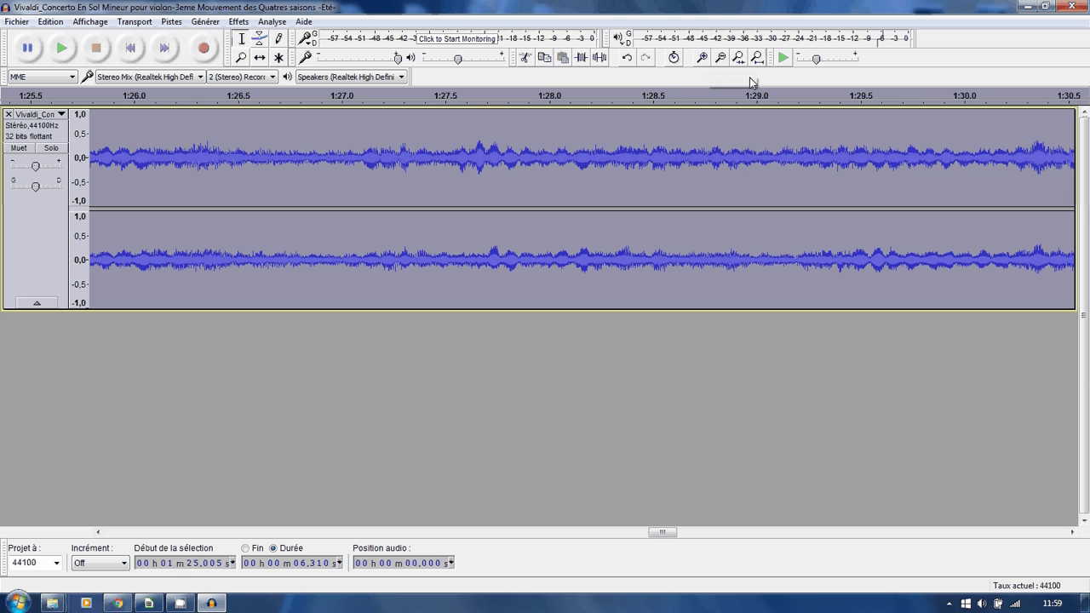
key("F4")
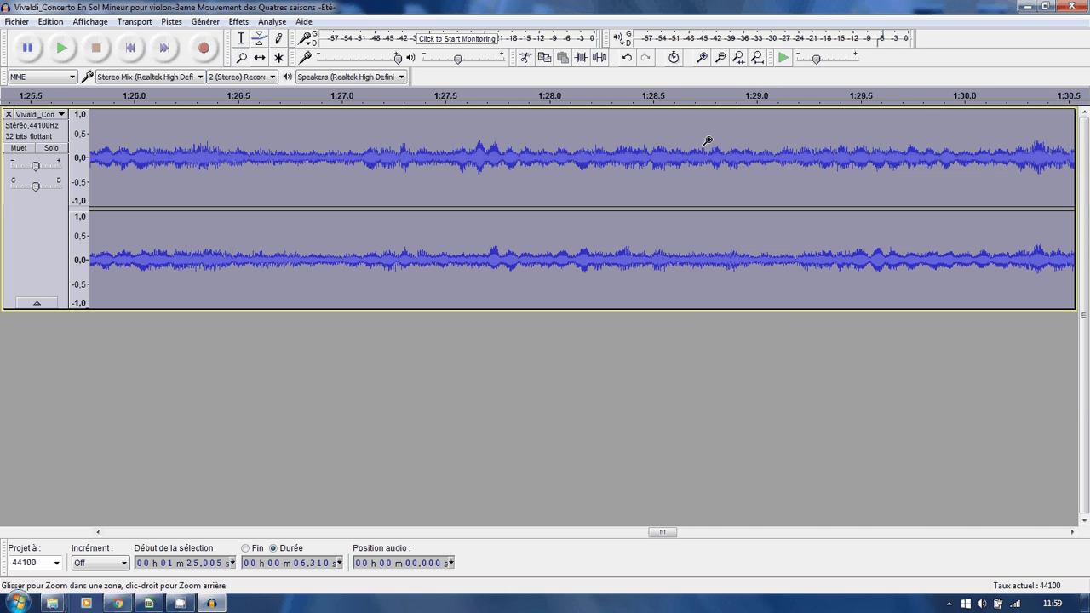
right_click(708, 140)
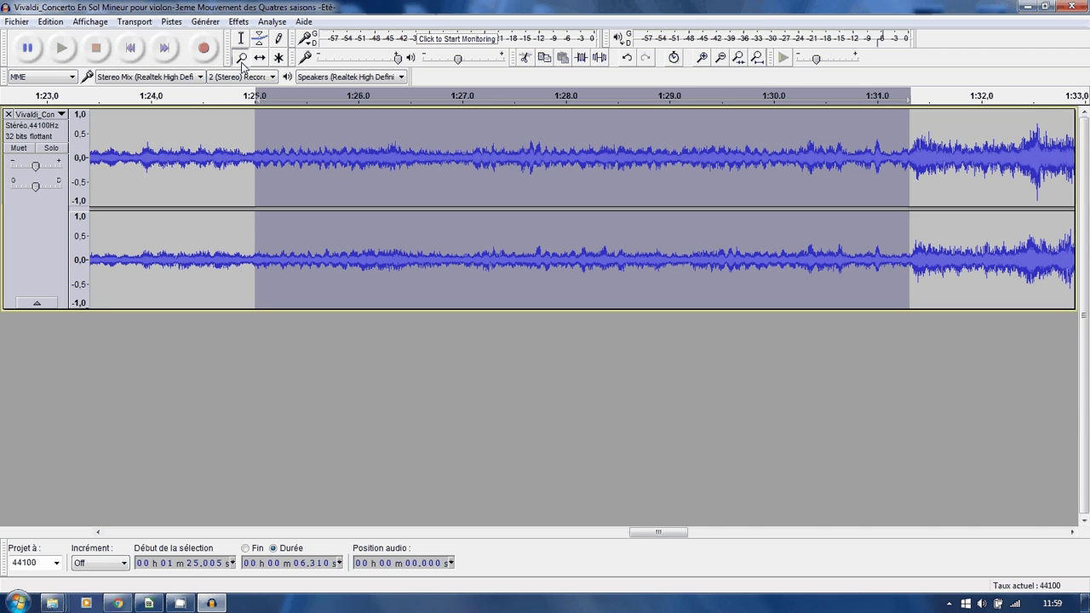
left_click(910, 149)
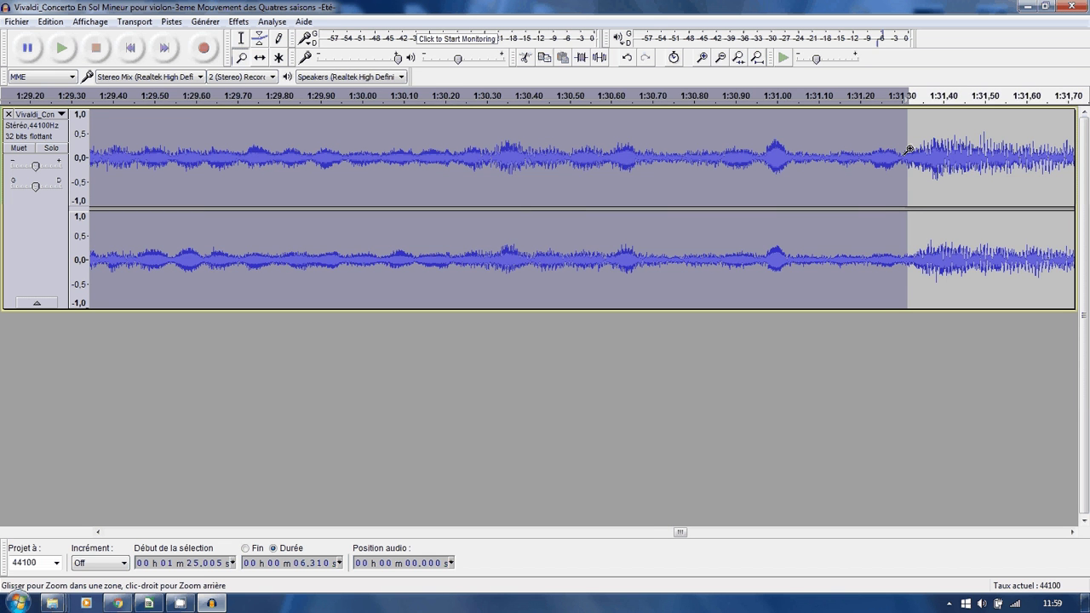
left_click(910, 150)
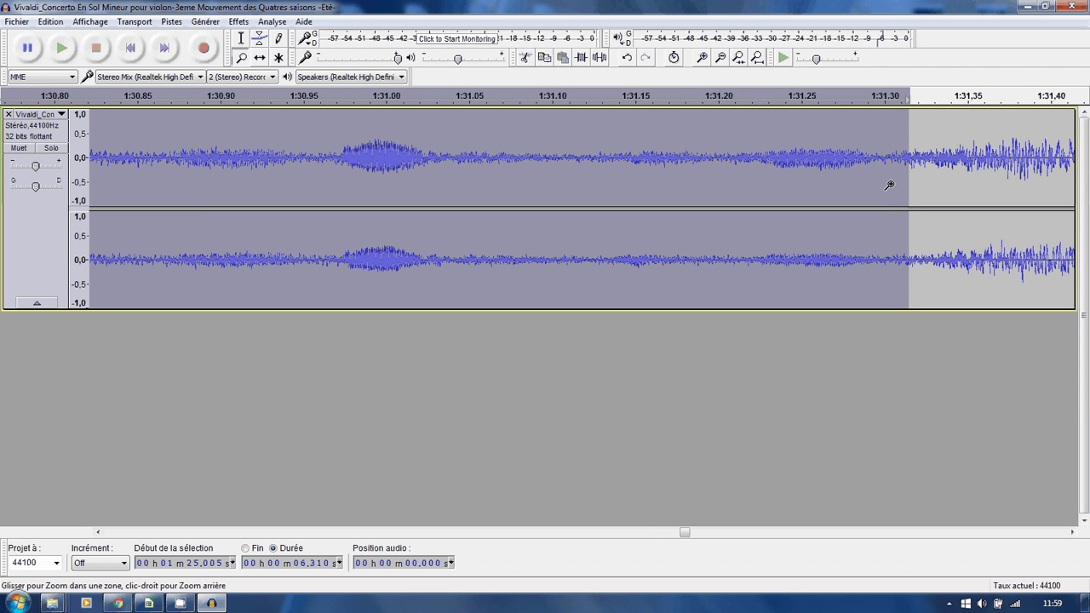
left_click(241, 39)
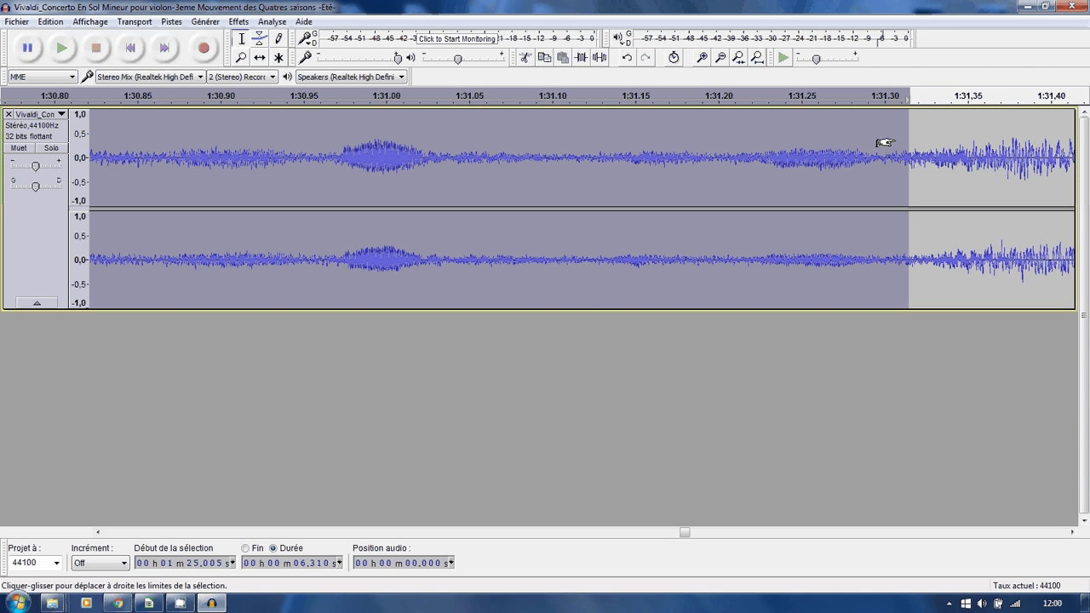
left_click_drag(885, 142, 872, 143)
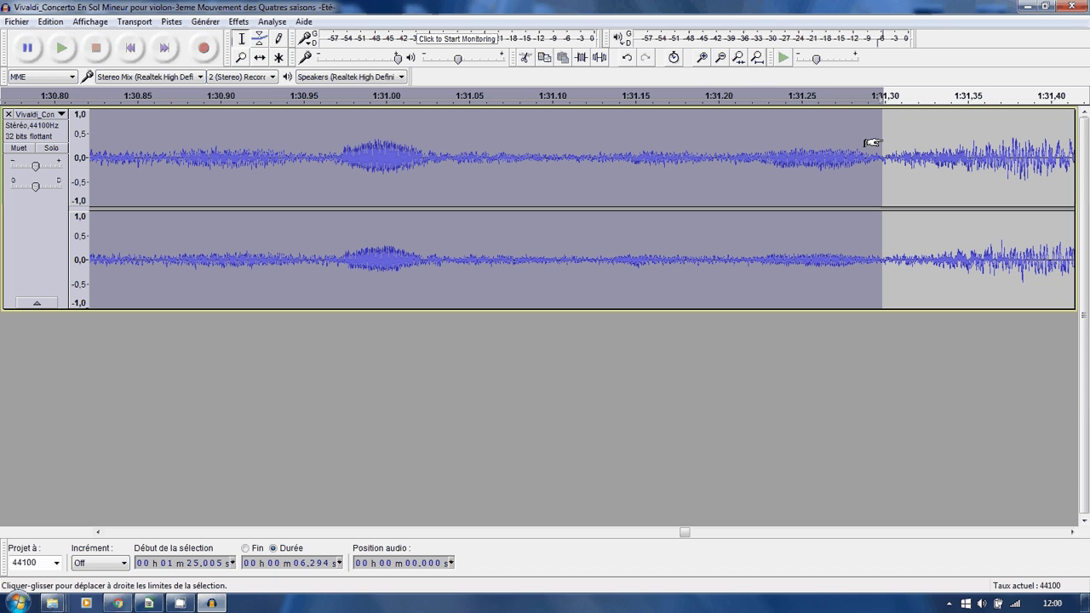
left_click_drag(872, 142, 871, 142)
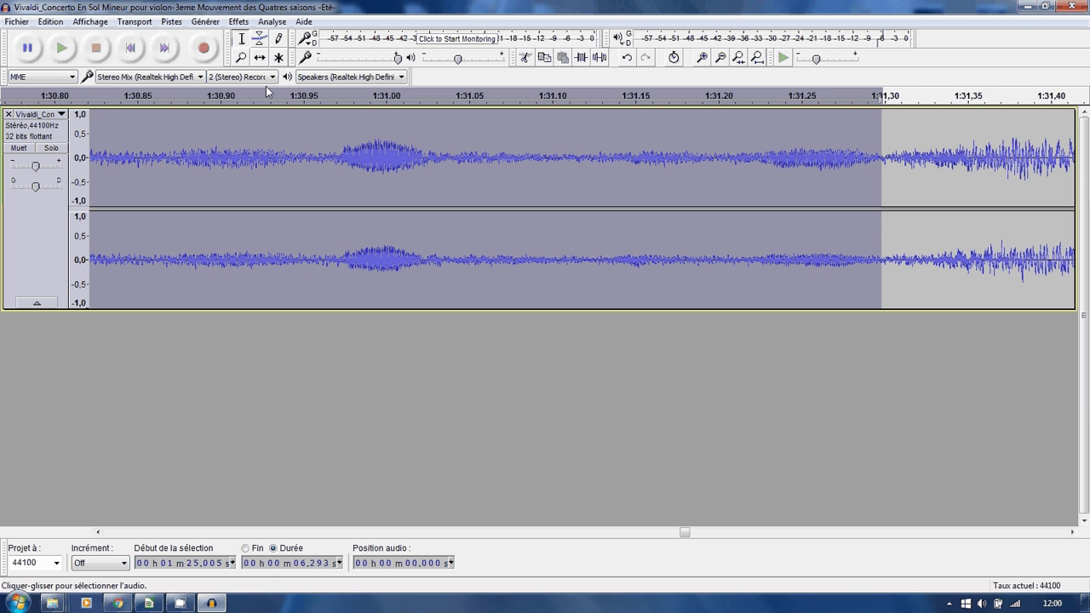
Fine-tune the selection's end on the individual waveform oscillations to a flat point at about 1:31.298.
key("F4")
left_click(882, 186)
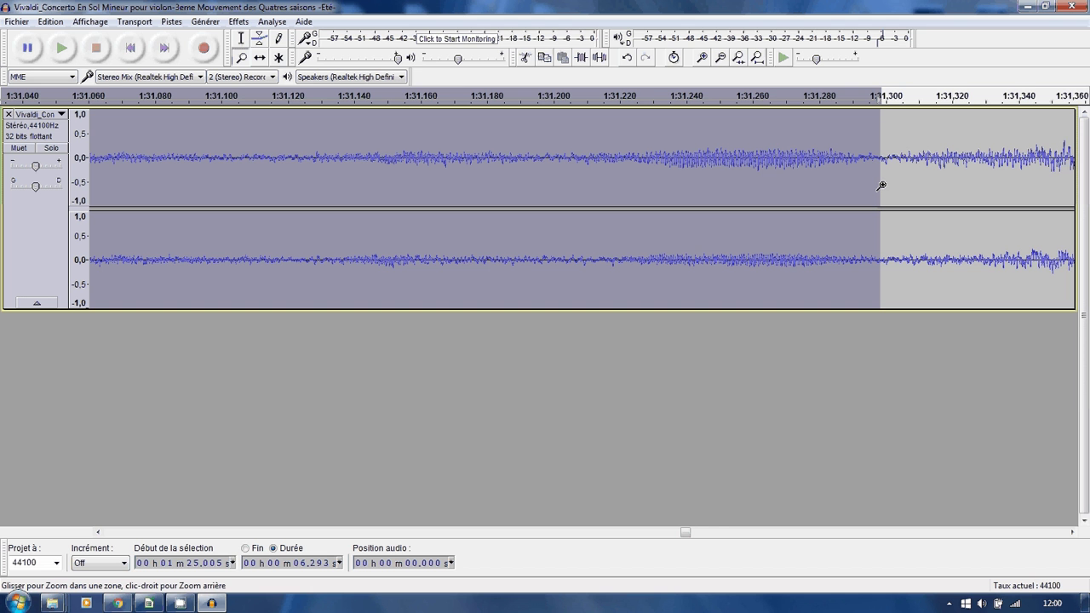
double_click(882, 185)
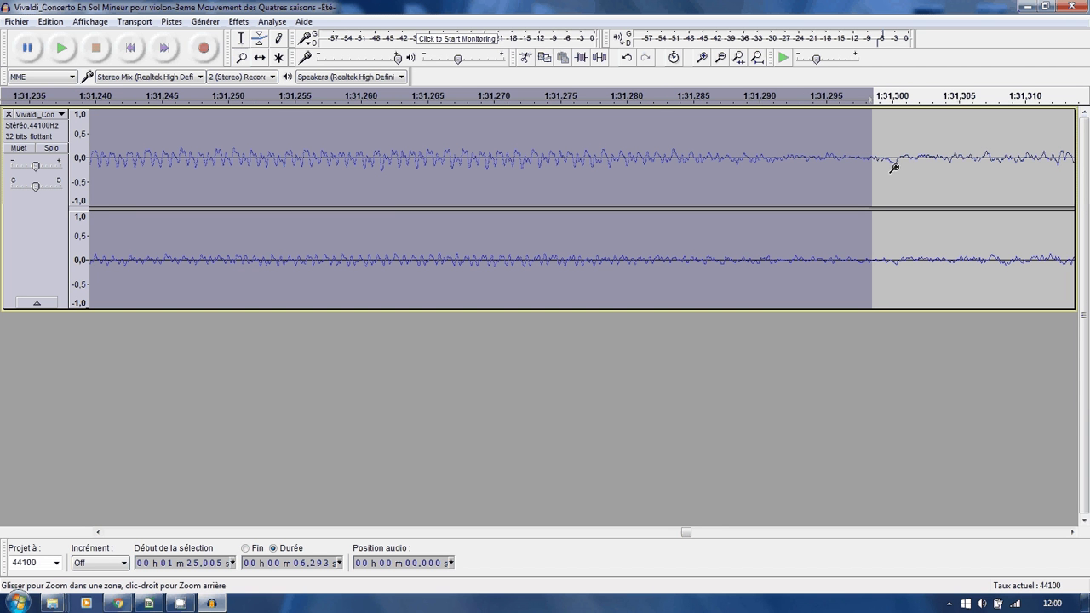
key("F1")
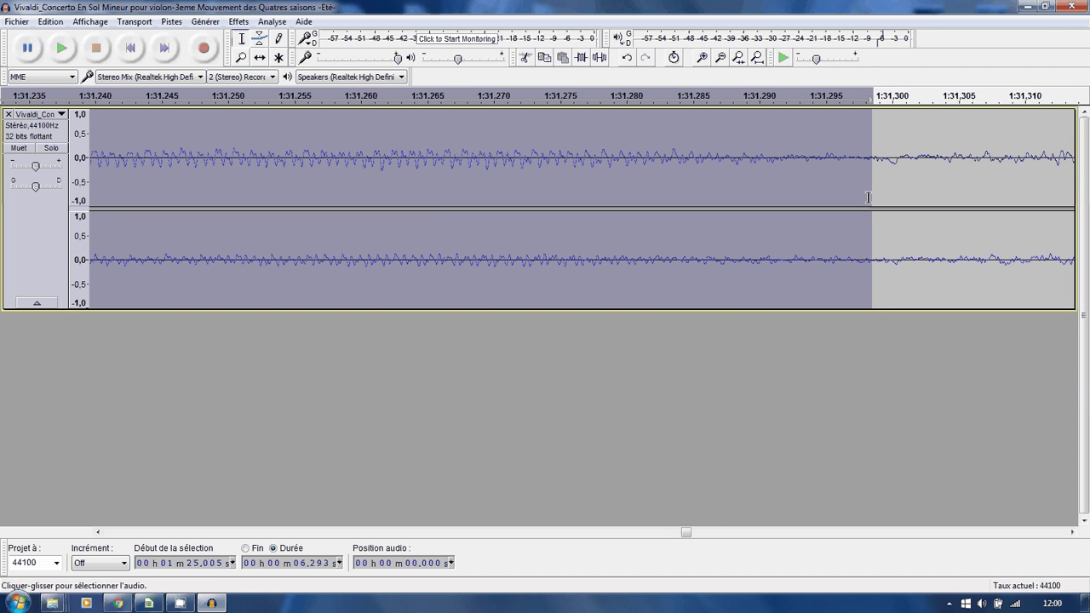
left_click_drag(868, 197, 887, 173)
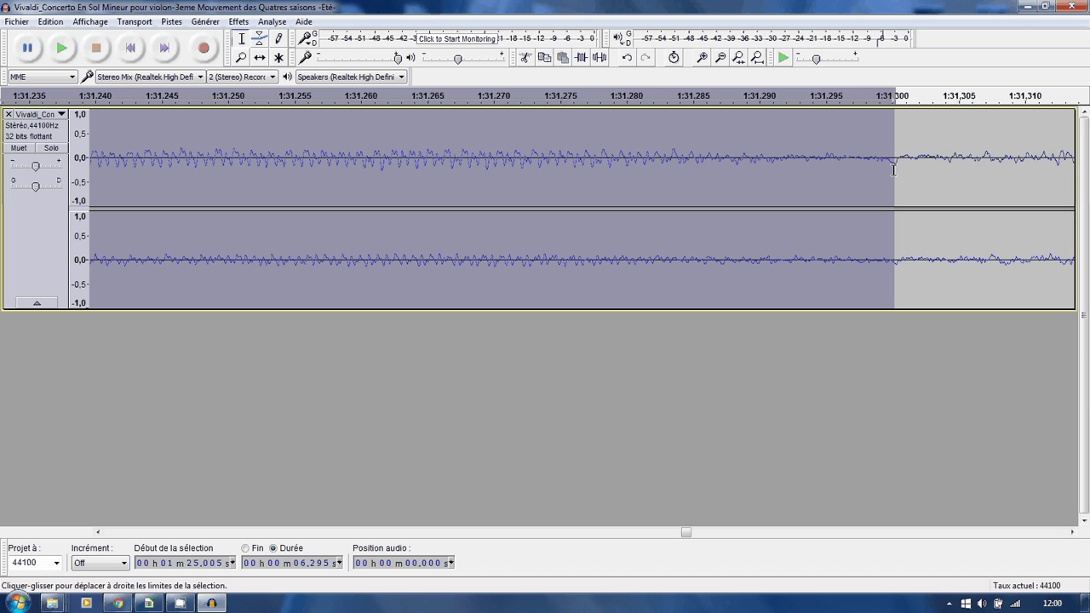
left_click_drag(894, 170, 852, 157)
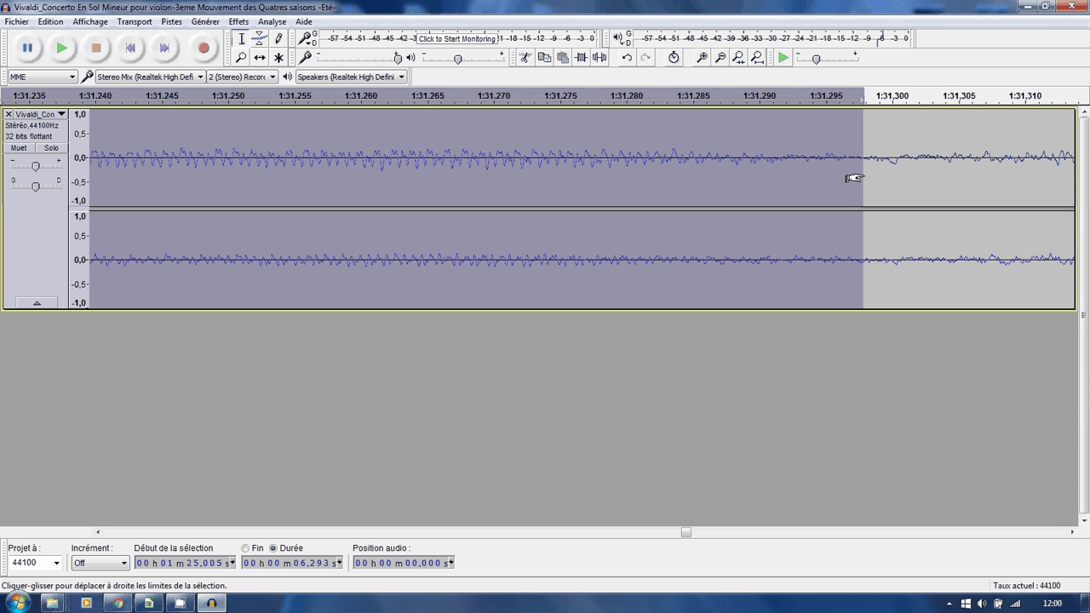
Nudge the selection's end slightly further along the flat point before the loud entry, at about 1:31.298.
left_click_drag(853, 178, 857, 178)
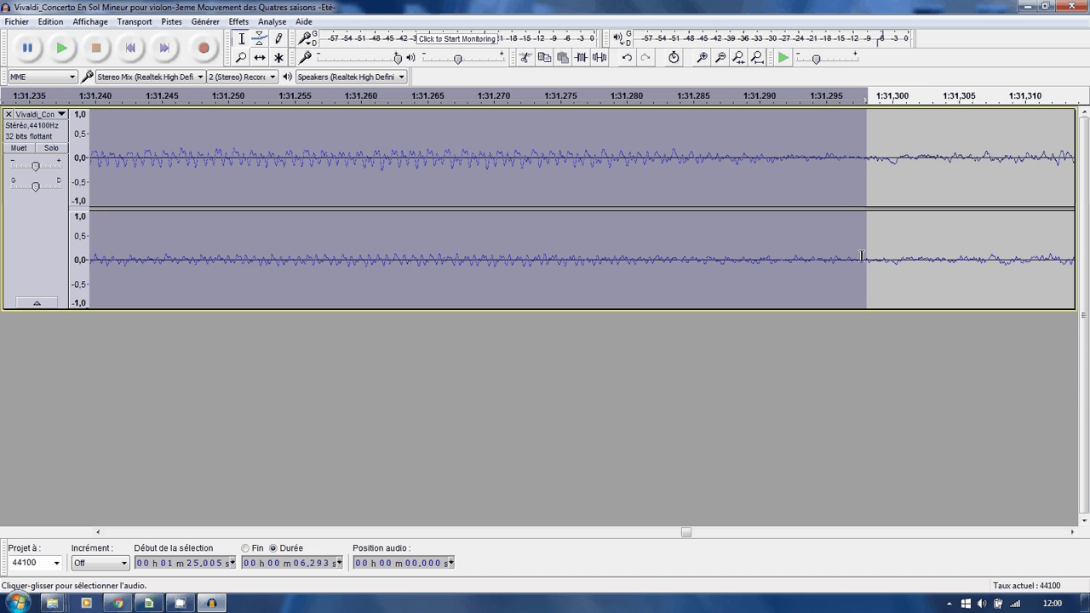
double_click(720, 59)
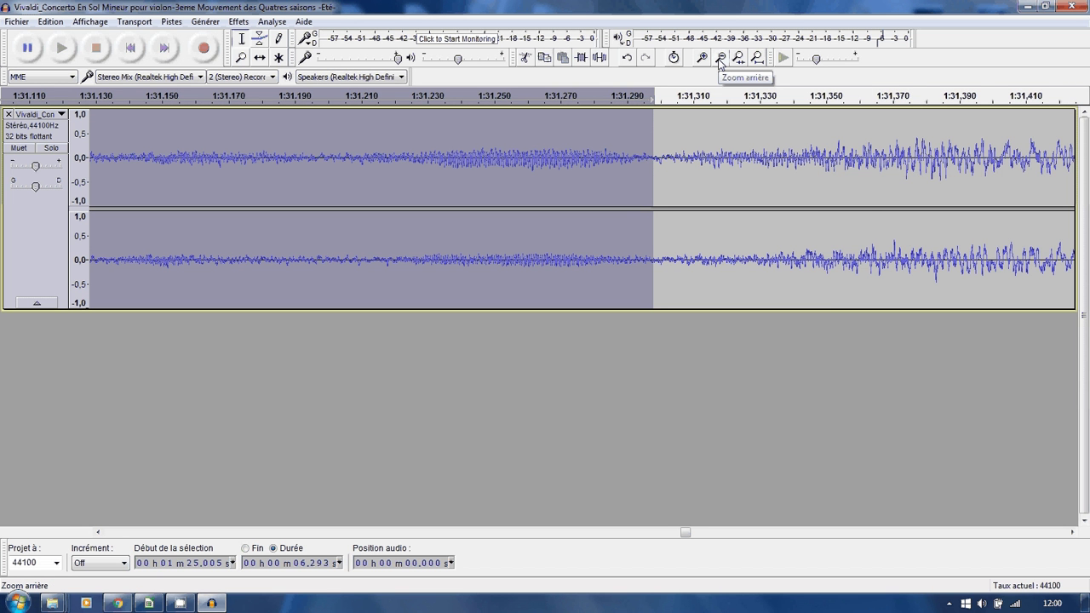
left_click(721, 60)
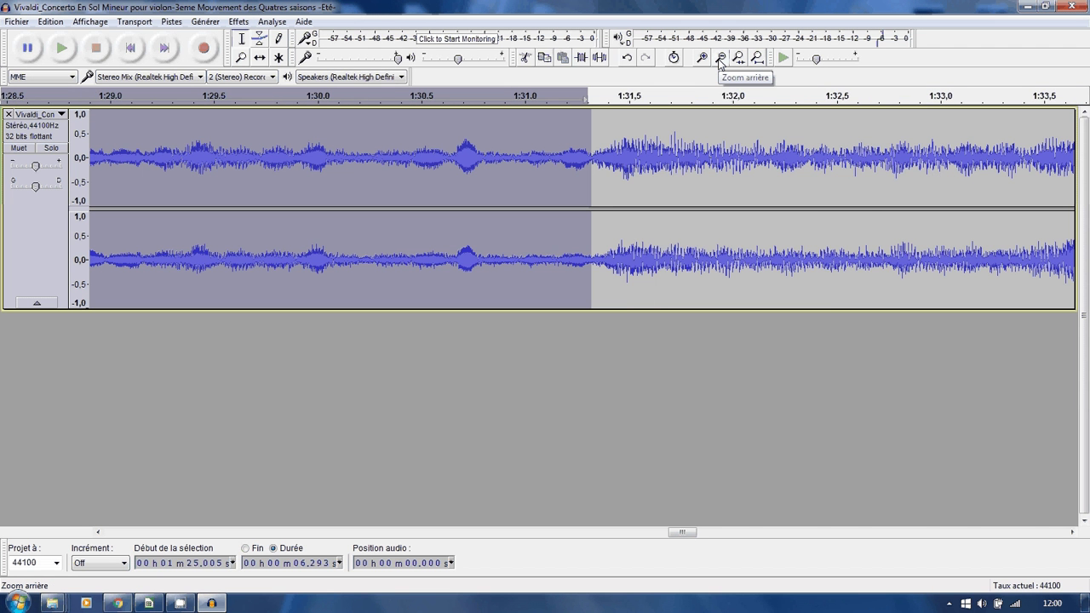
left_click(740, 58)
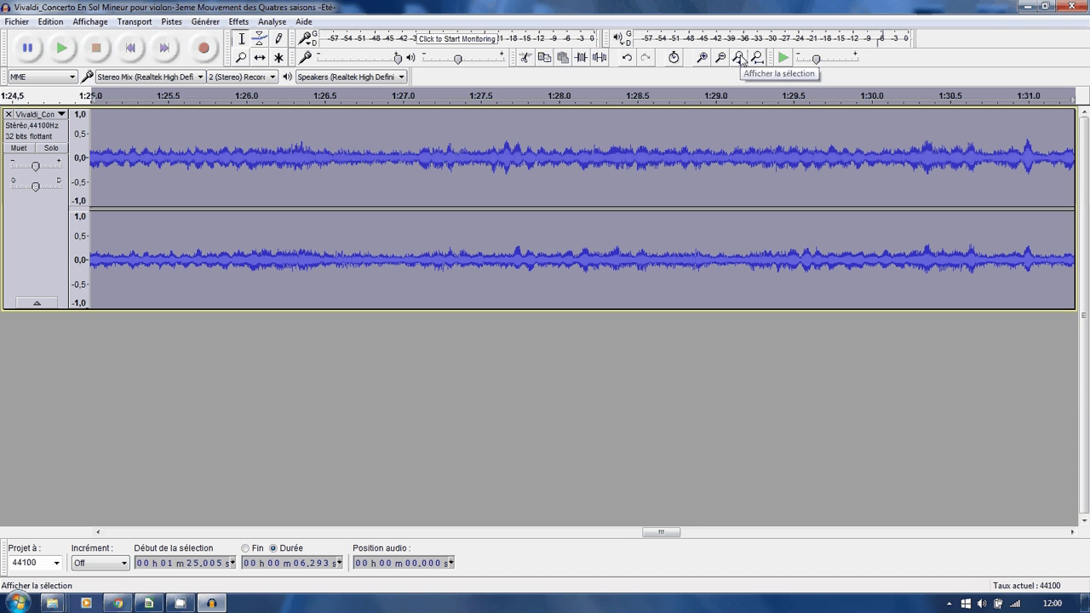
left_click(721, 58)
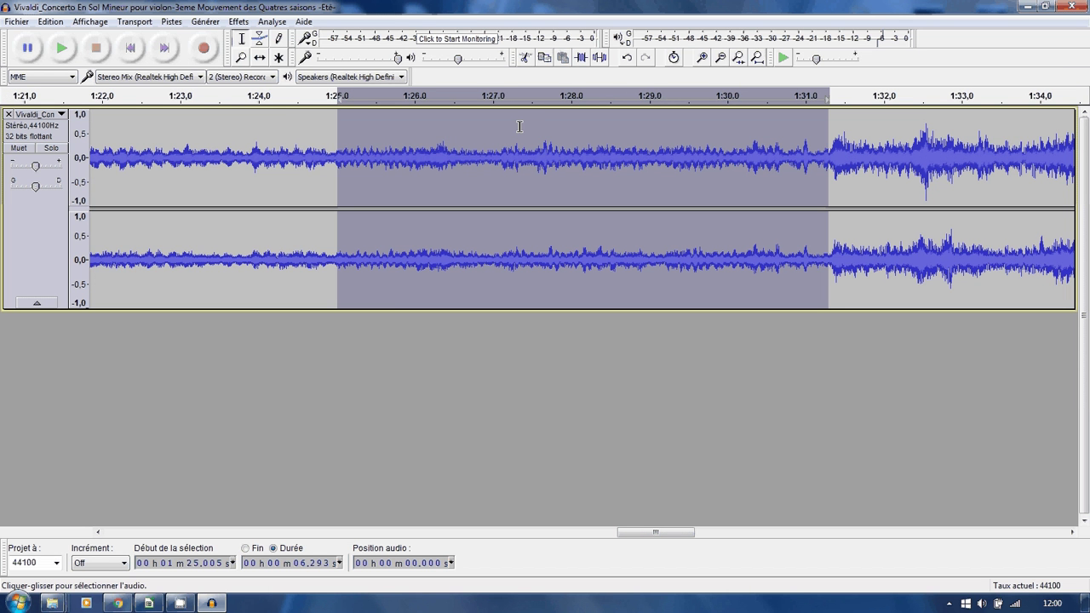
Extend the selection's start back to the quiet point just before the note, at about 1:24.975, for a duration of about 6.323 s.
key("F4")
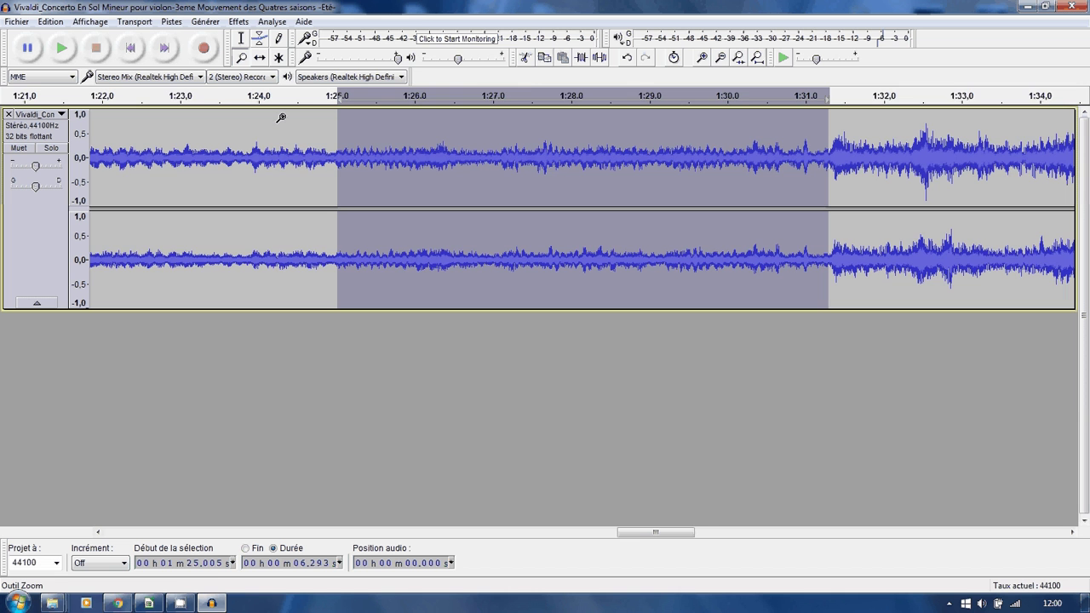
left_click(332, 152)
left_click(332, 152)
left_click(332, 152)
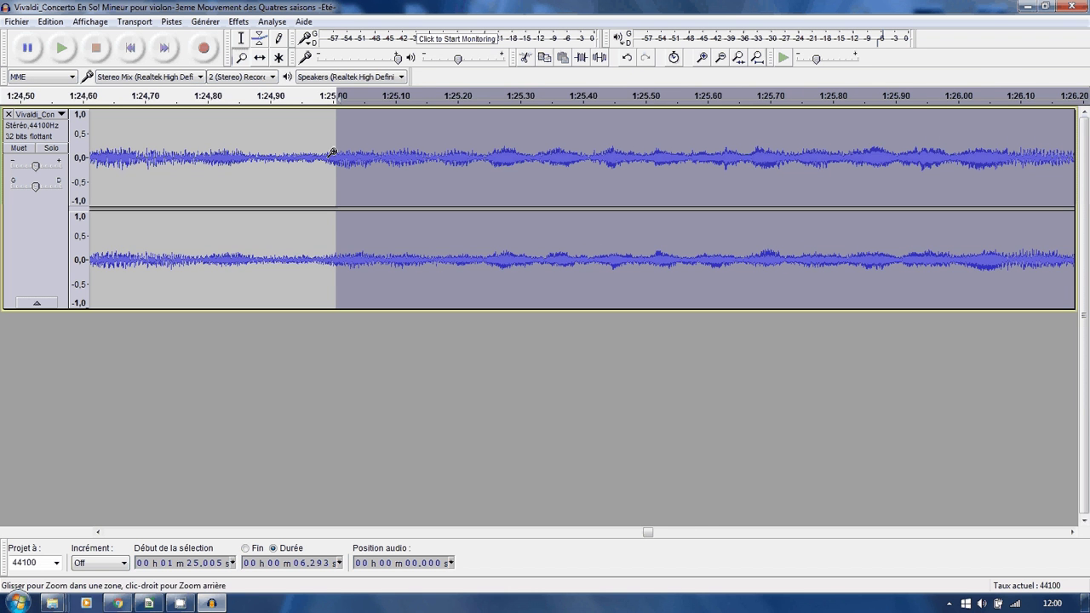
left_click(332, 152)
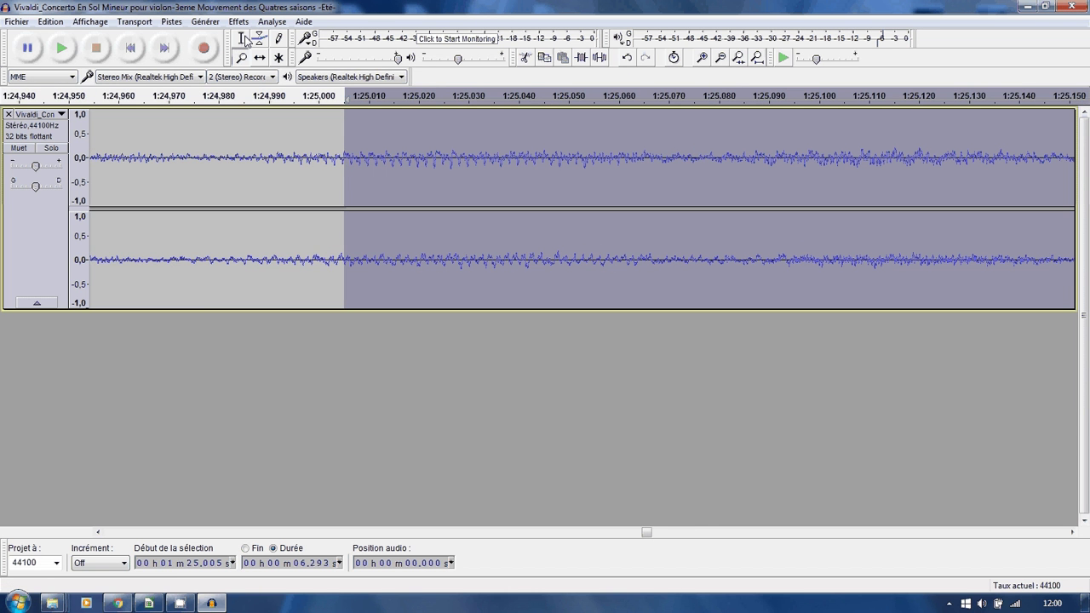
left_click(243, 39)
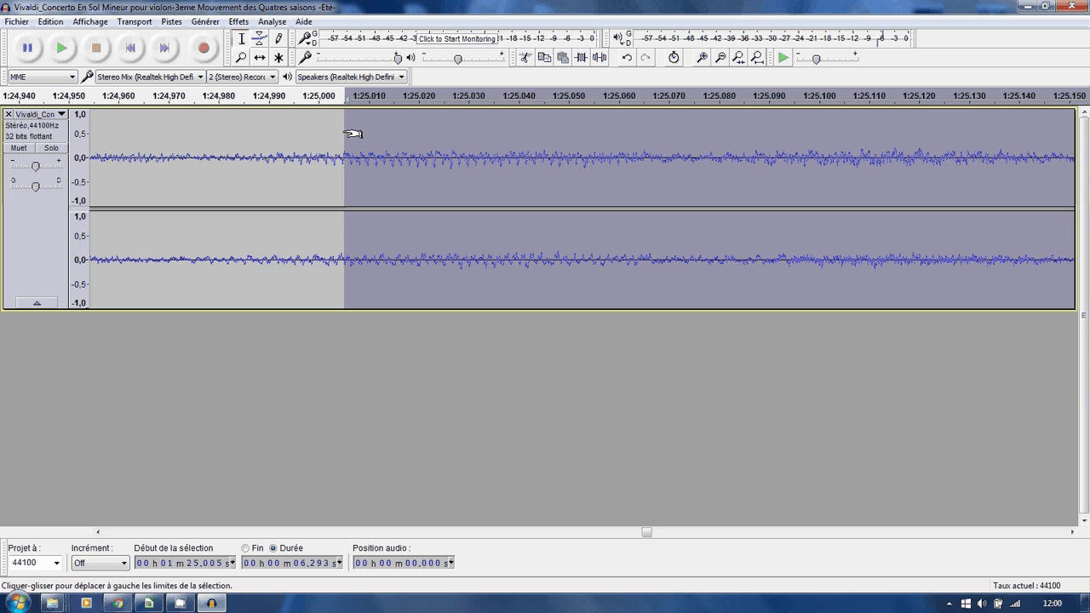
left_click_drag(345, 133, 203, 132)
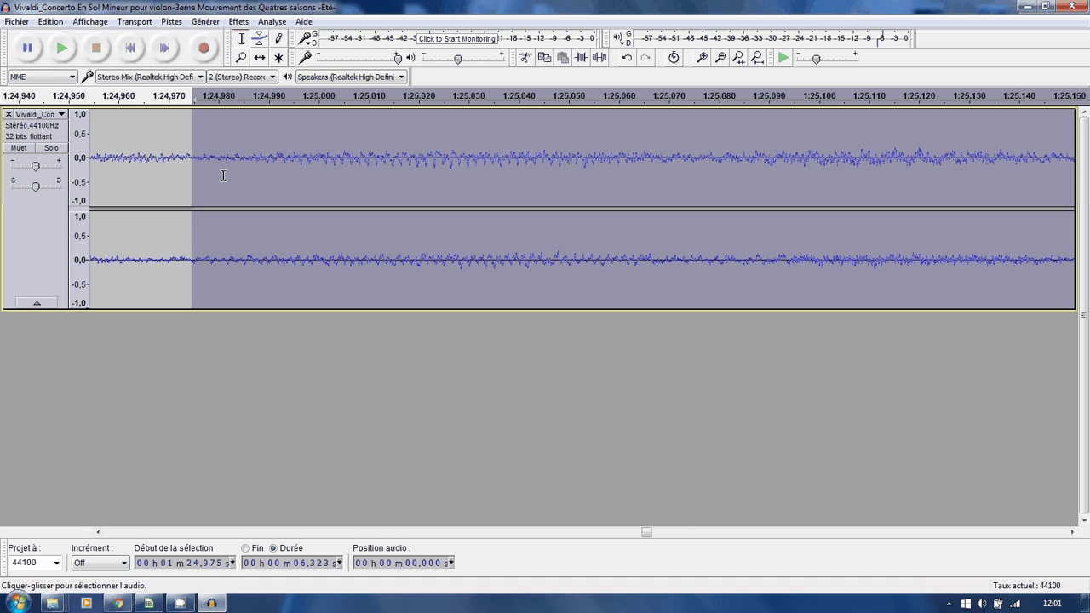
Play the selected excerpt normally and in a loop to check how its end connects to its start.
left_click(739, 58)
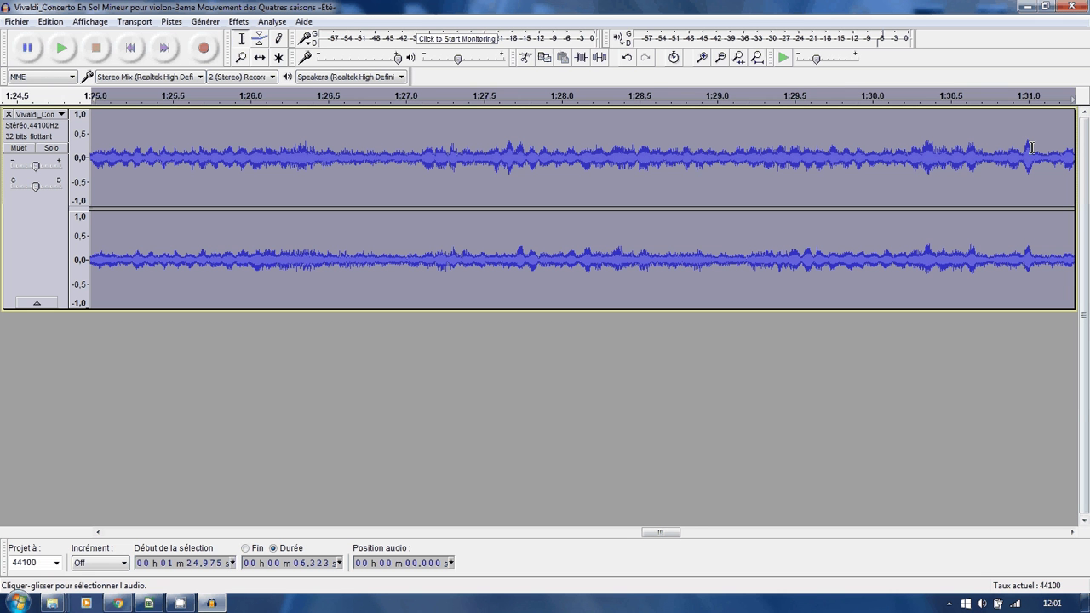
left_click(721, 59)
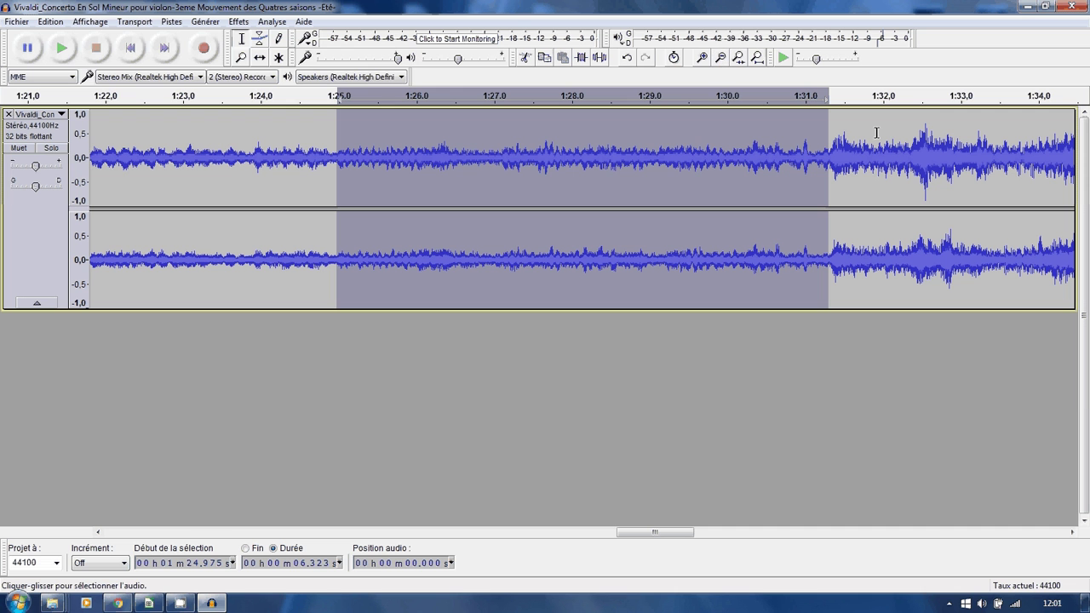
key("space")
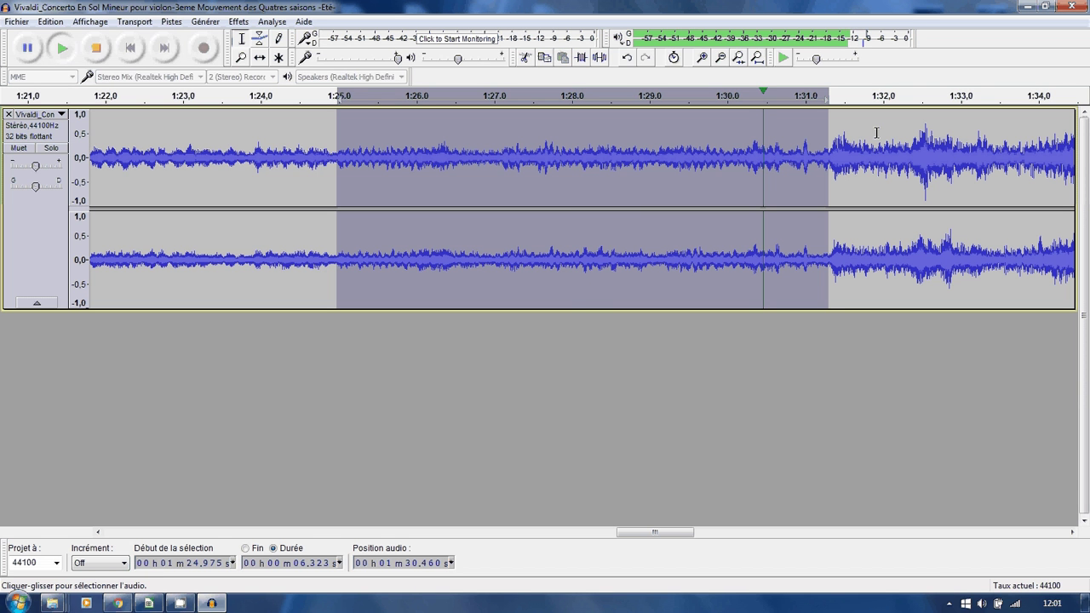
key("space")
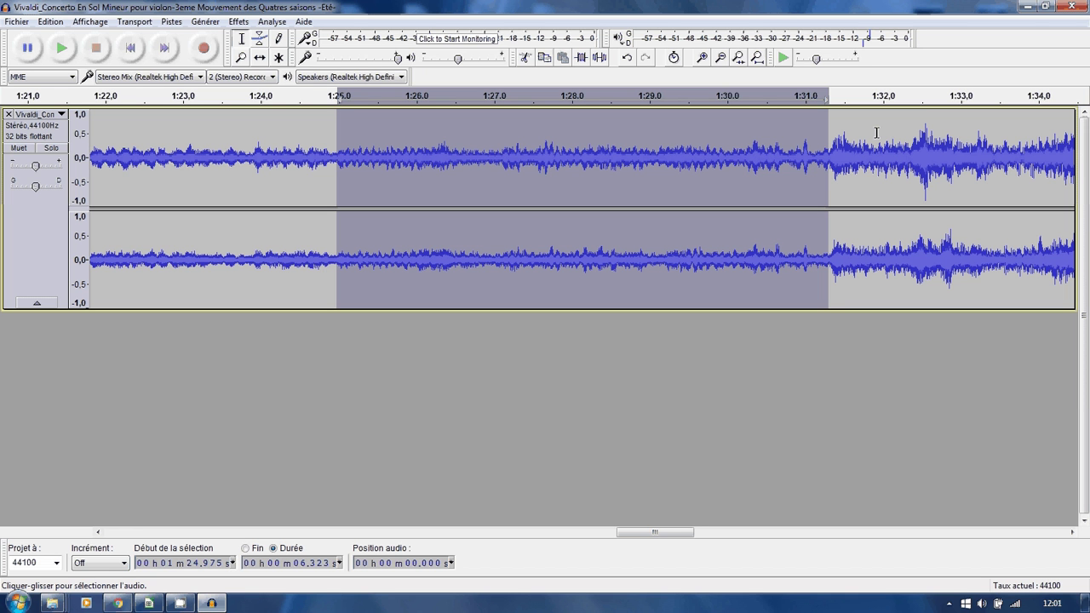
key("shift+space")
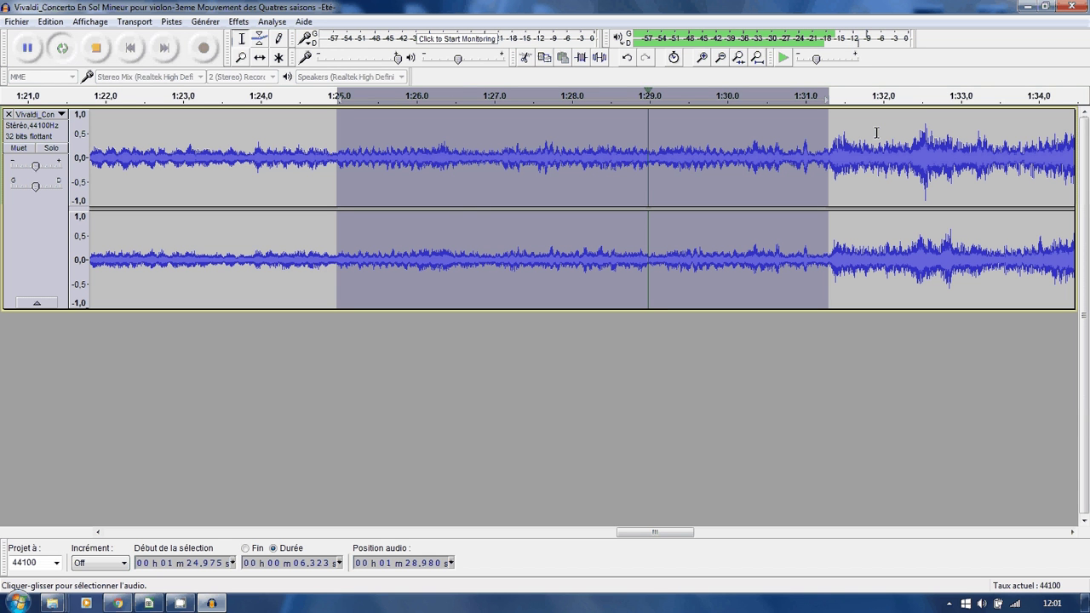
key("shift+space")
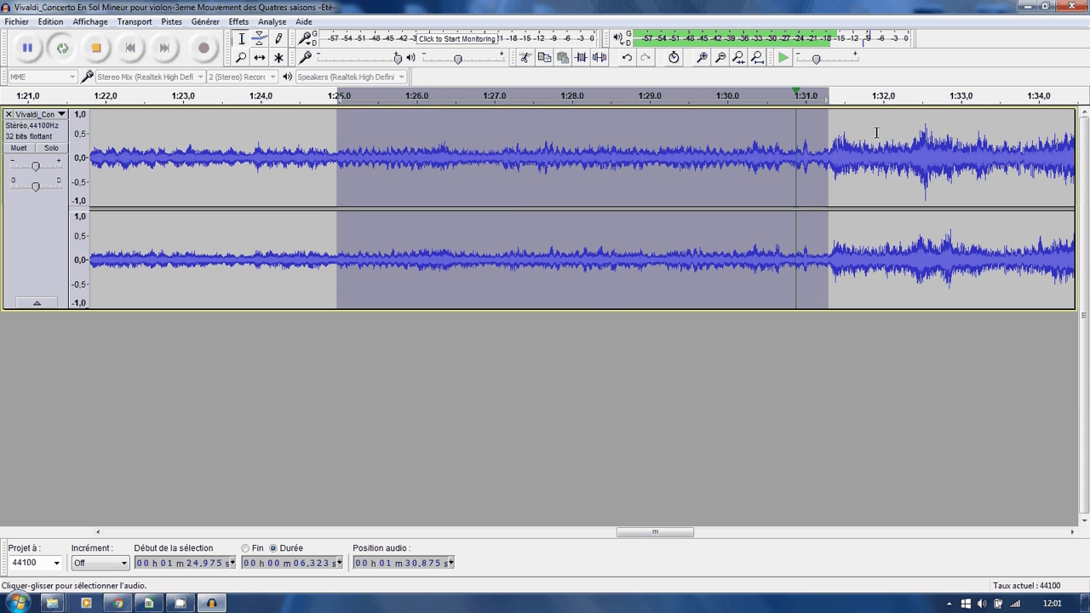
key("space")
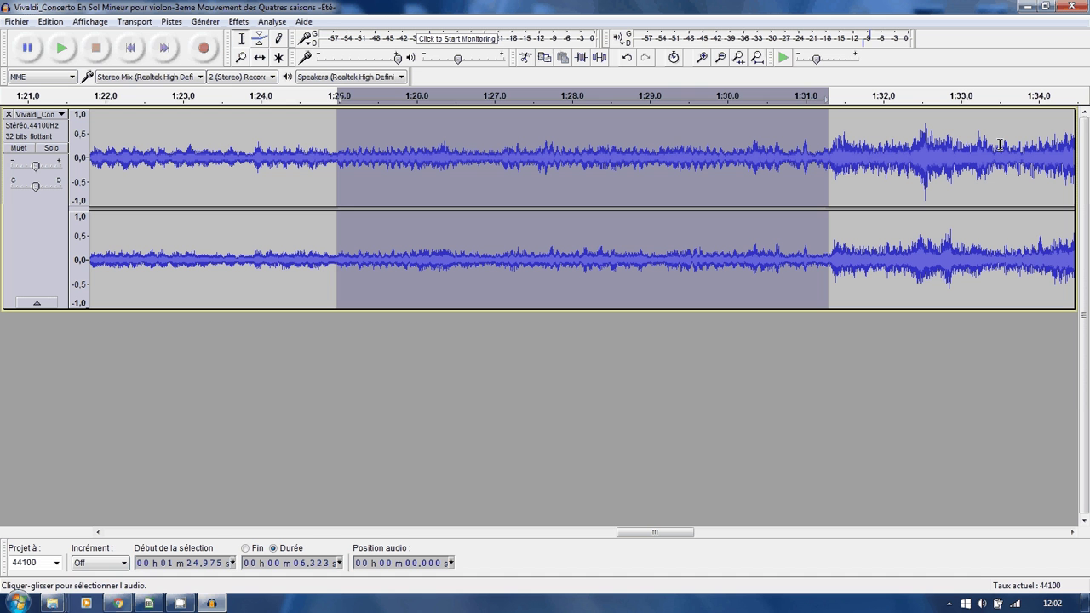
Delete all audio outside the selected excerpt and shift the remaining clip back along the timeline to about 3.6 s.
left_click(583, 58)
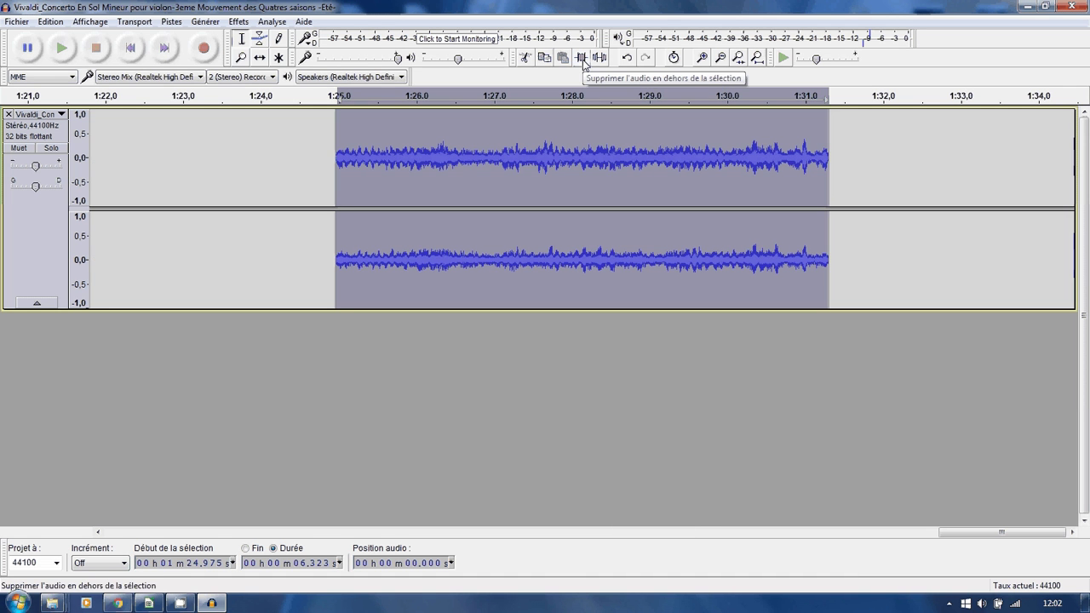
left_click(756, 57)
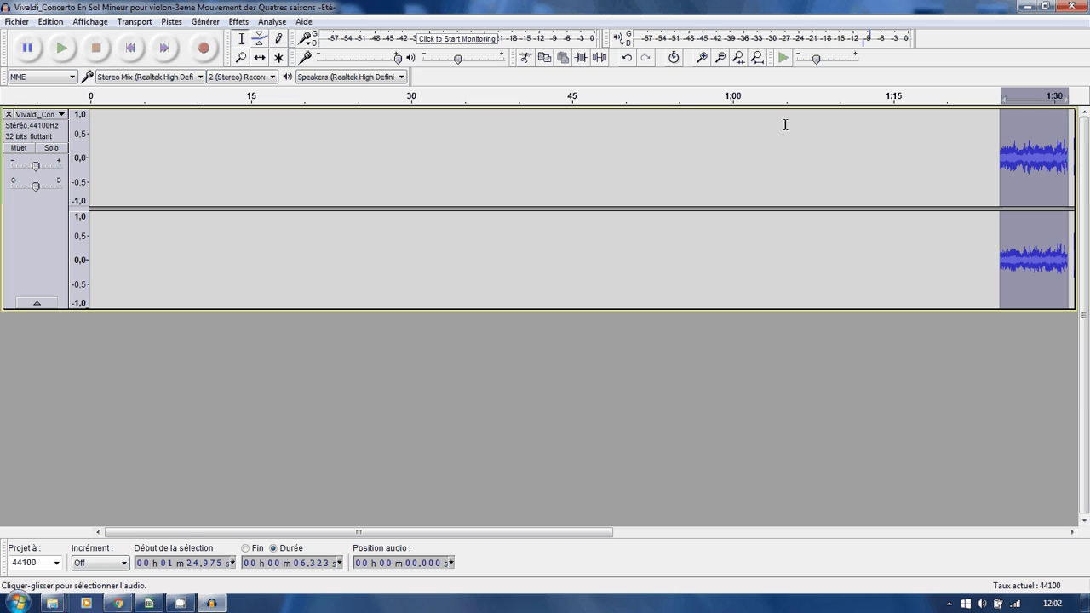
left_click(262, 58)
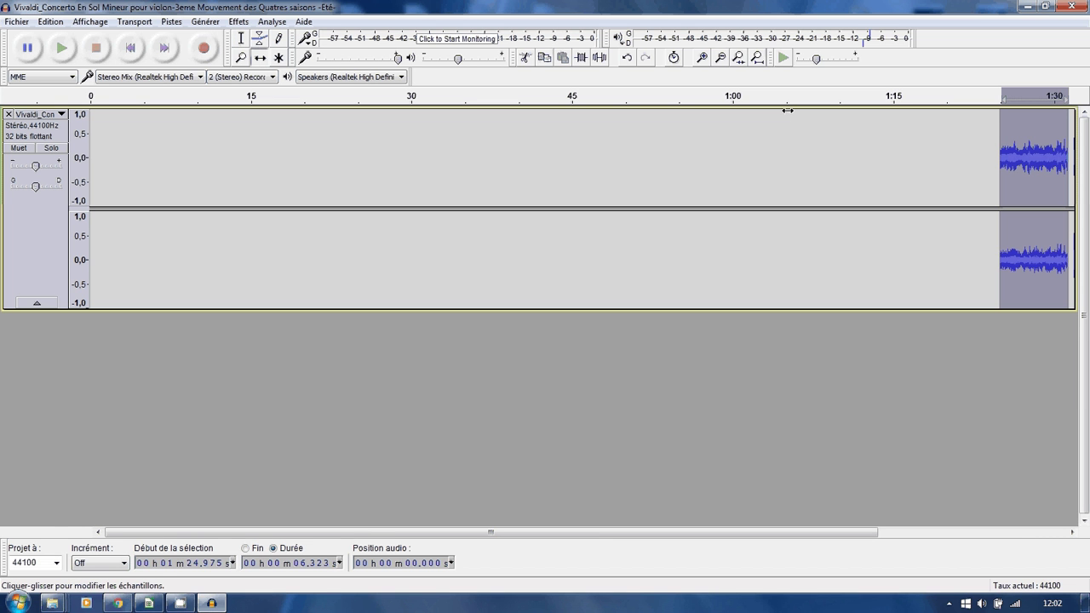
left_click_drag(788, 111, 171, 164)
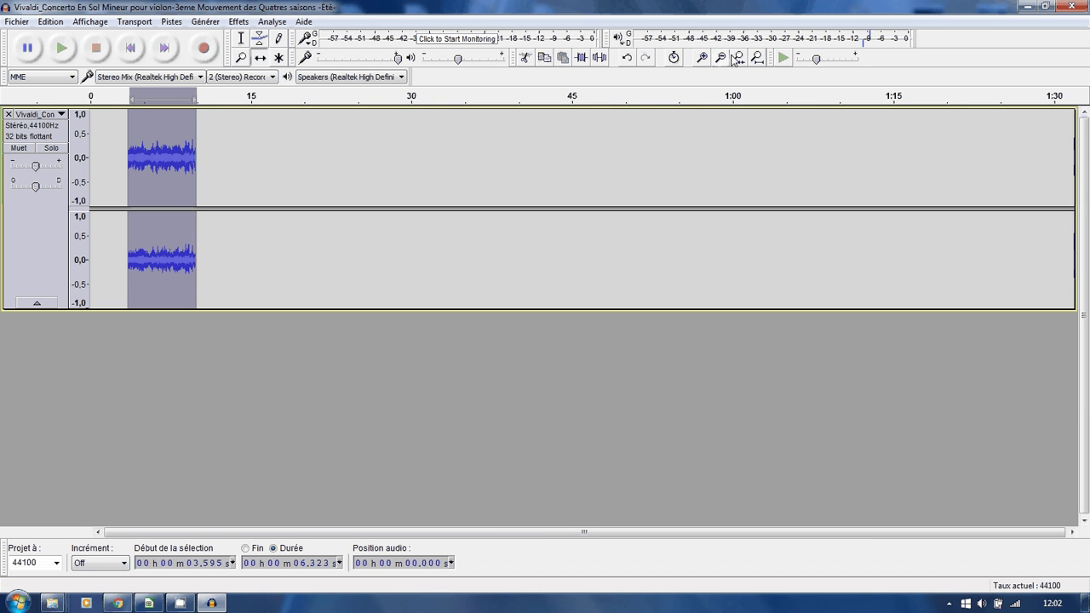
Slide the clip past the track's start and back to 0 s, and reposition it at about 2.43 s.
double_click(703, 58)
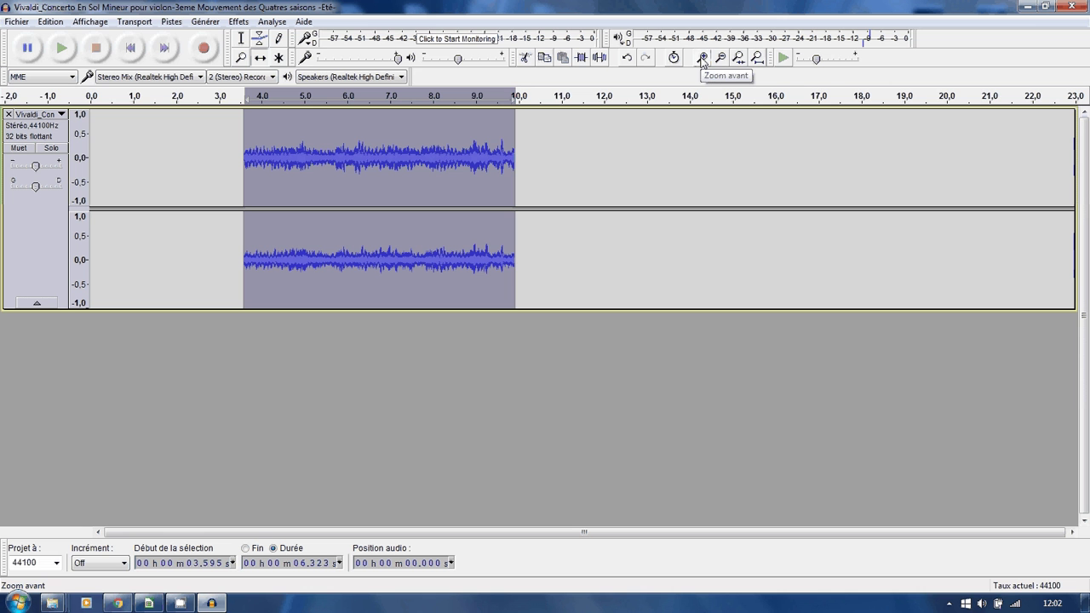
left_click_drag(317, 172, 100, 117)
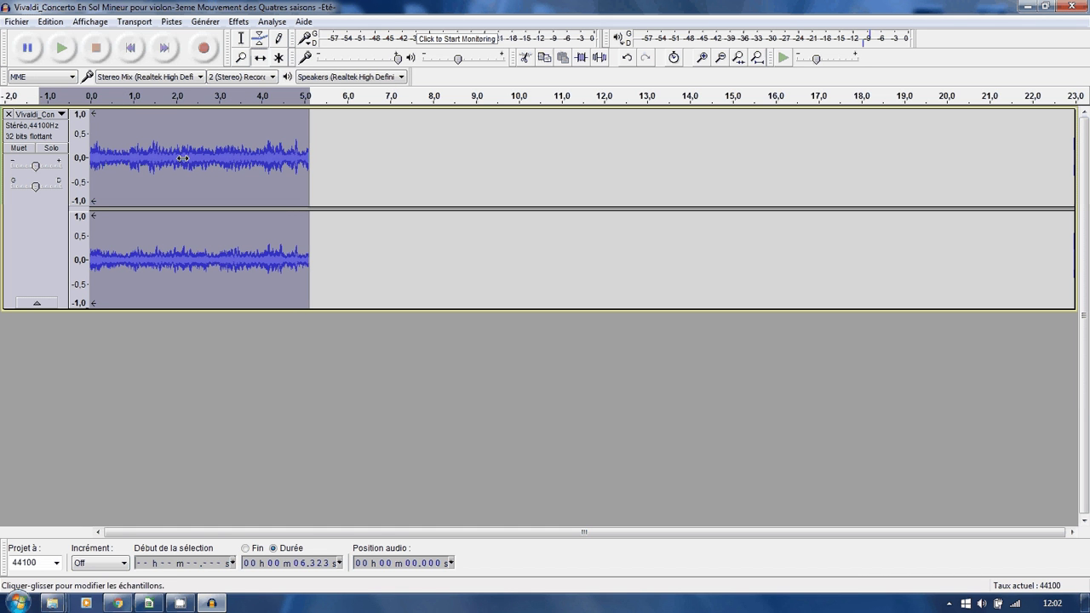
left_click_drag(182, 158, 237, 151)
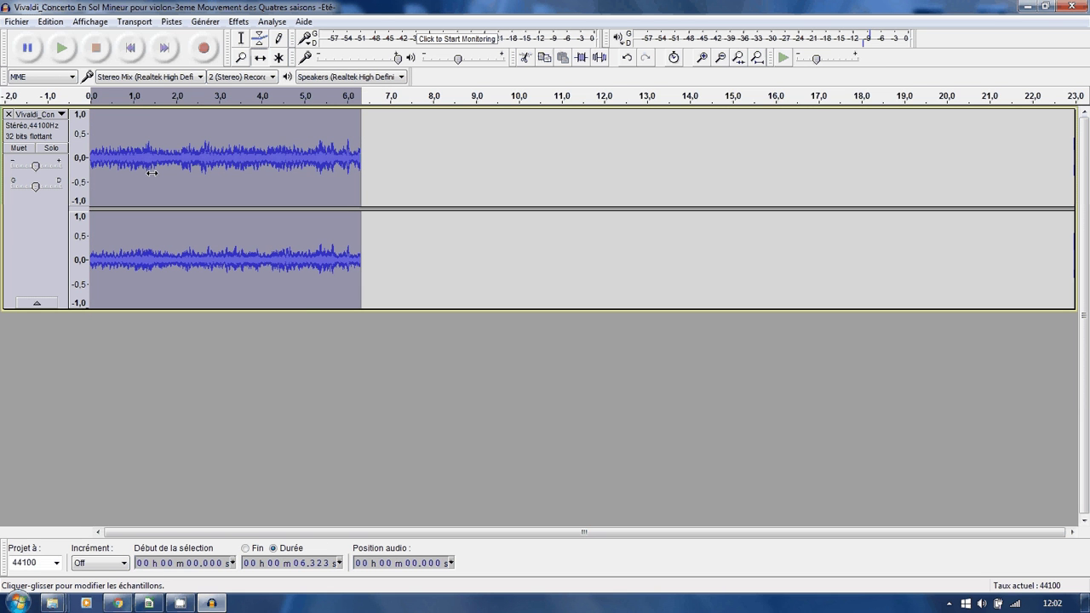
left_click_drag(152, 173, 255, 170)
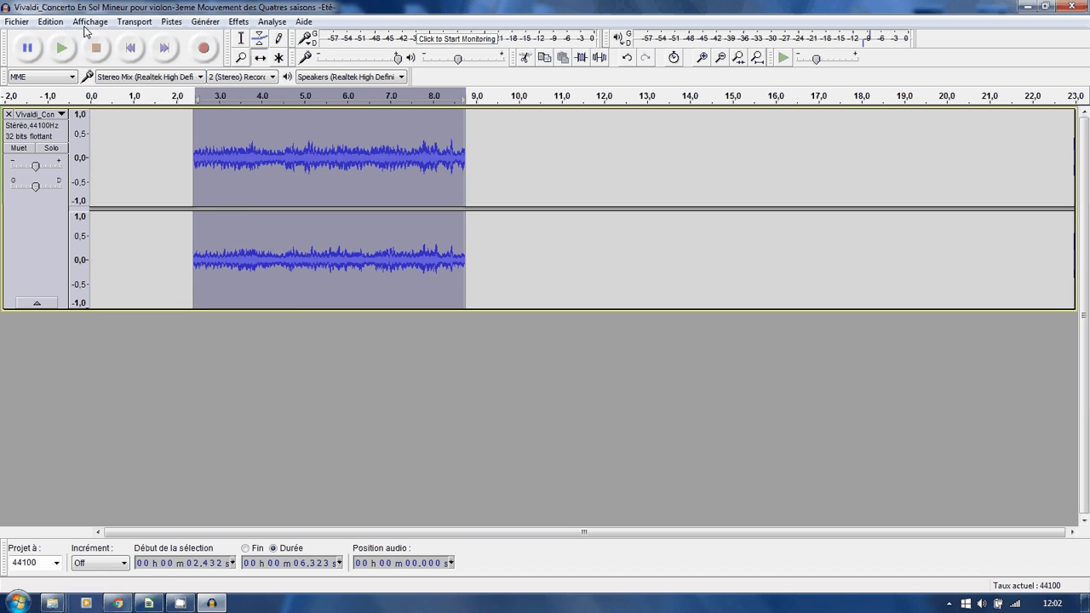
Try Supprimer et raccorder on the selected excerpt and undo the deletion.
left_click(89, 23)
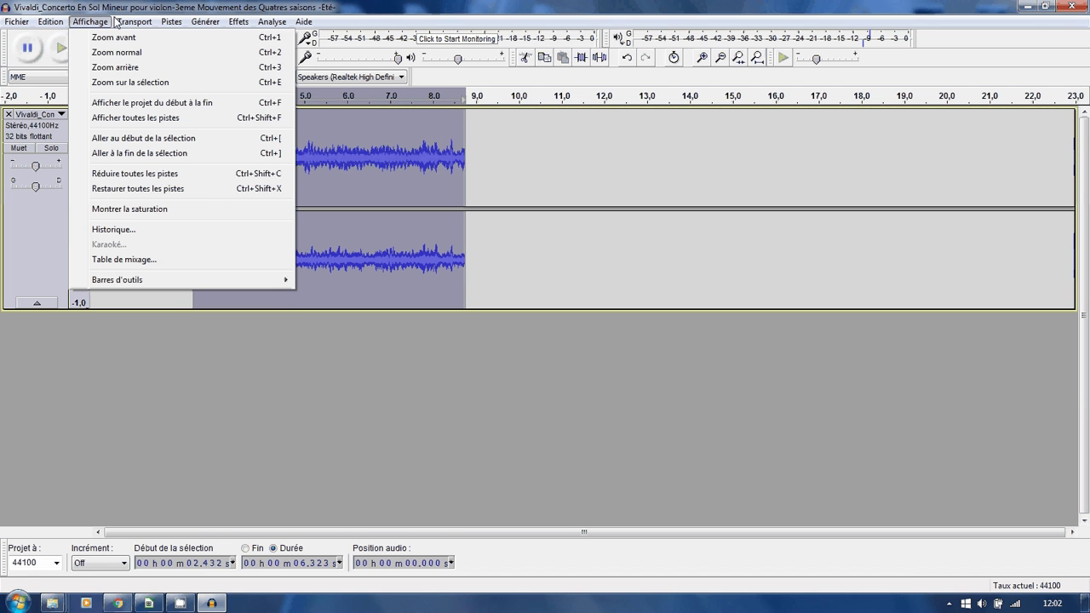
mouse_move(128, 22)
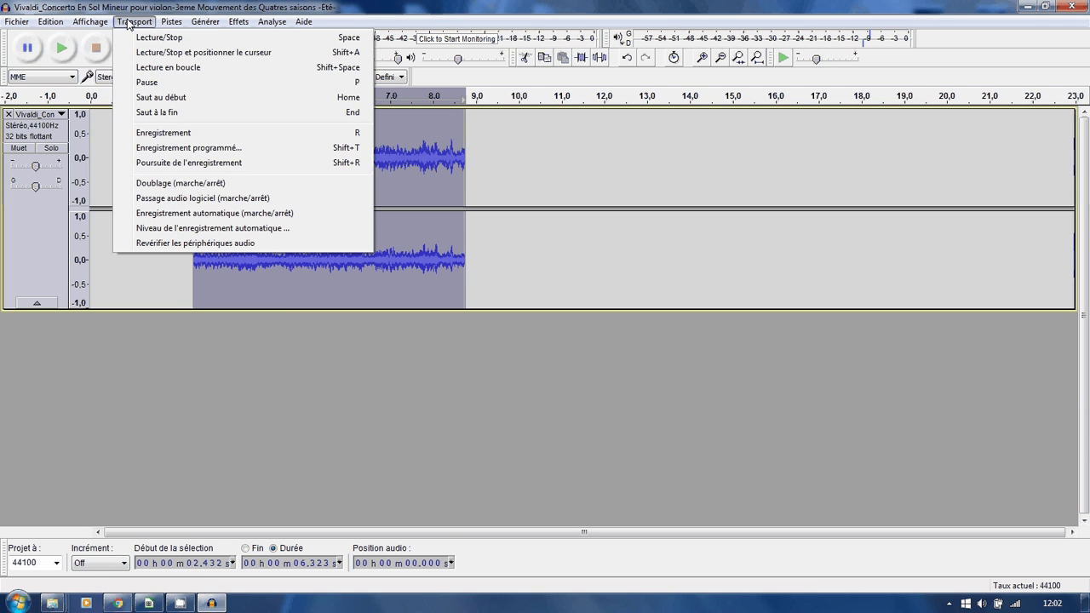
mouse_move(56, 22)
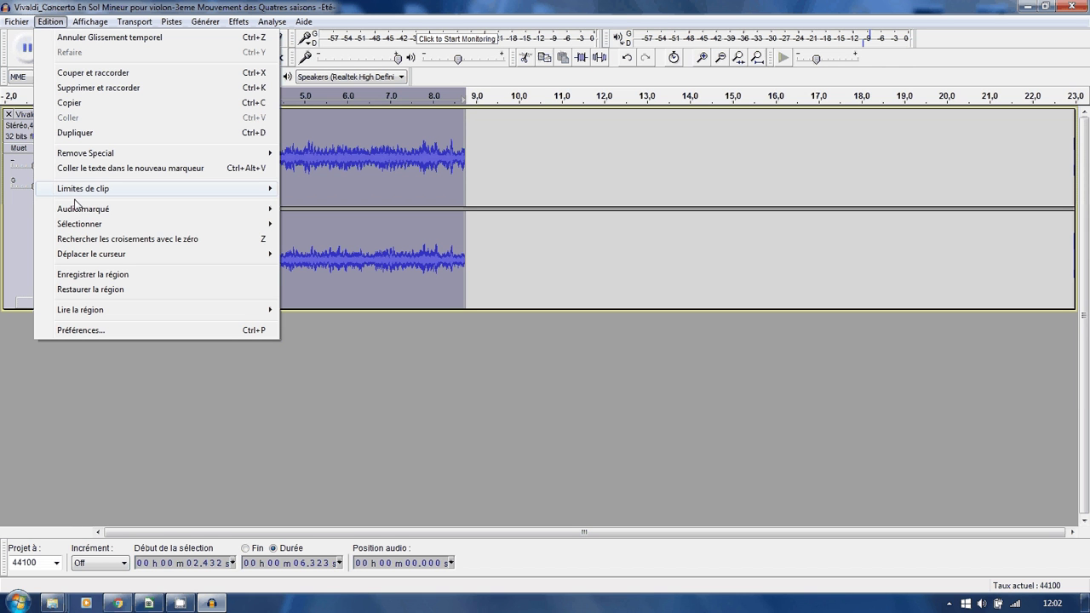
mouse_move(81, 214)
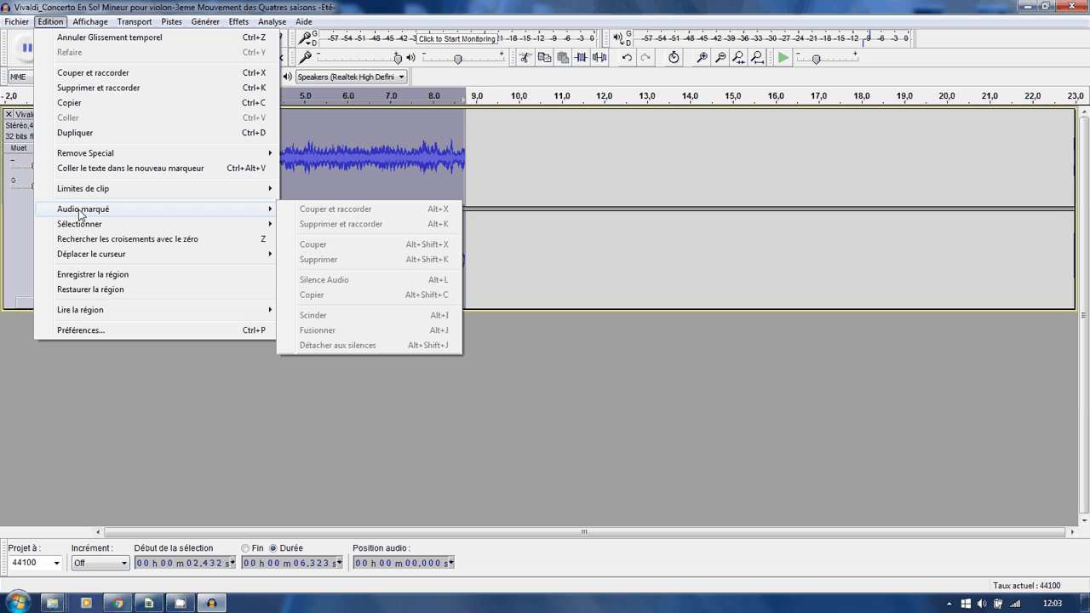
left_click(104, 90)
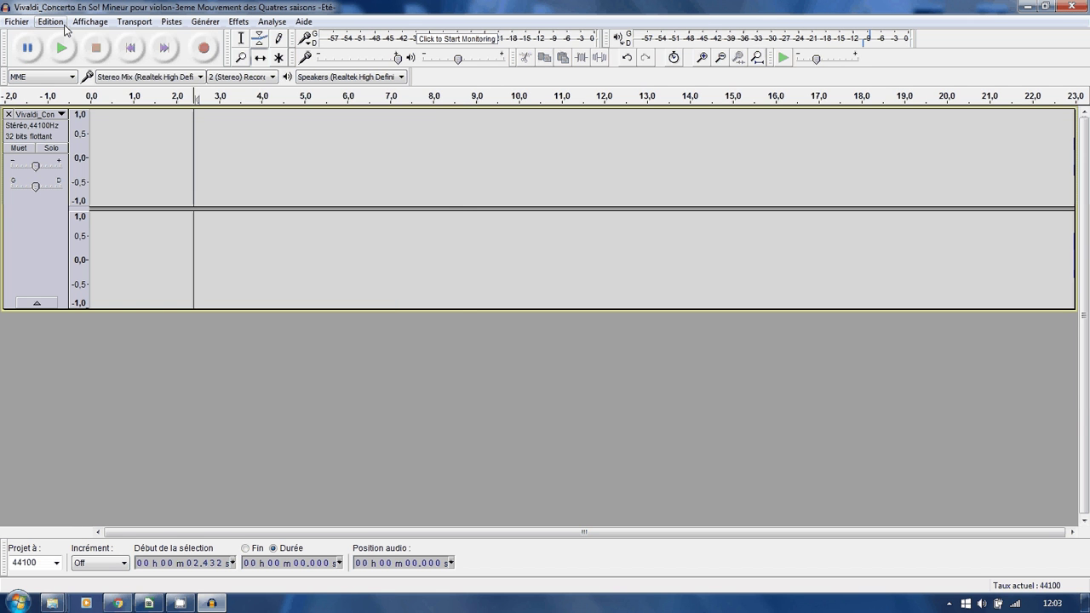
key("ctrl+z")
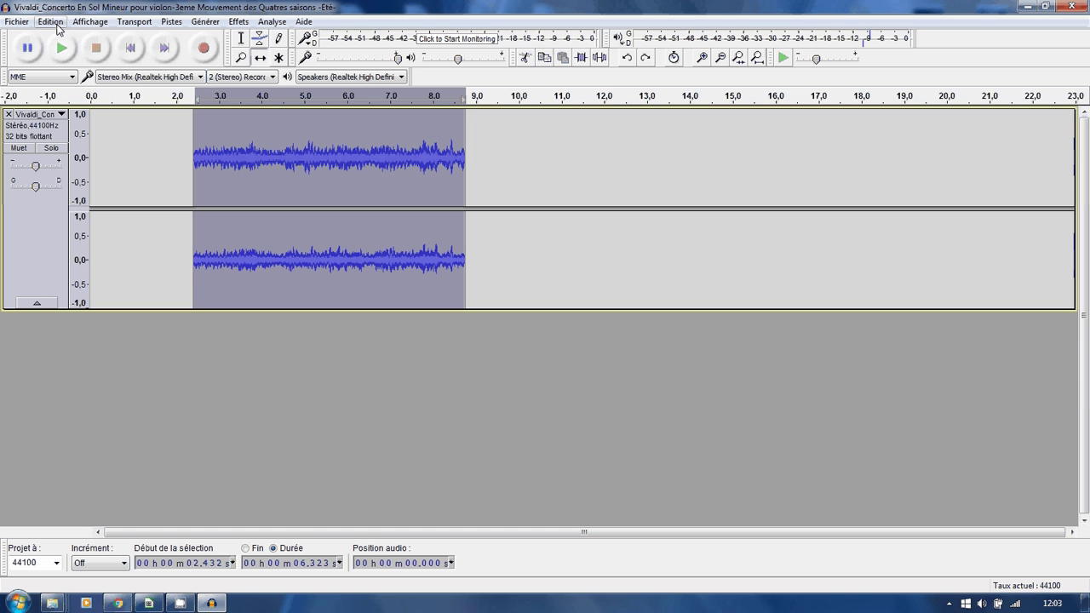
Apply the Remove Special command Supprimer l'audio en dehors de la sélection to the repositioned excerpt.
left_click(51, 22)
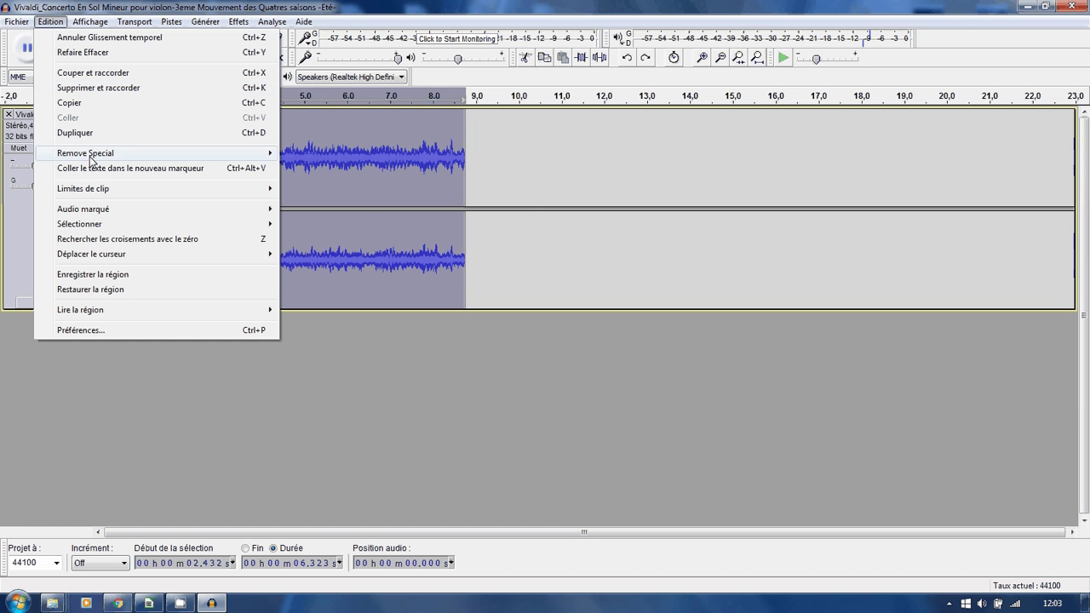
mouse_move(119, 160)
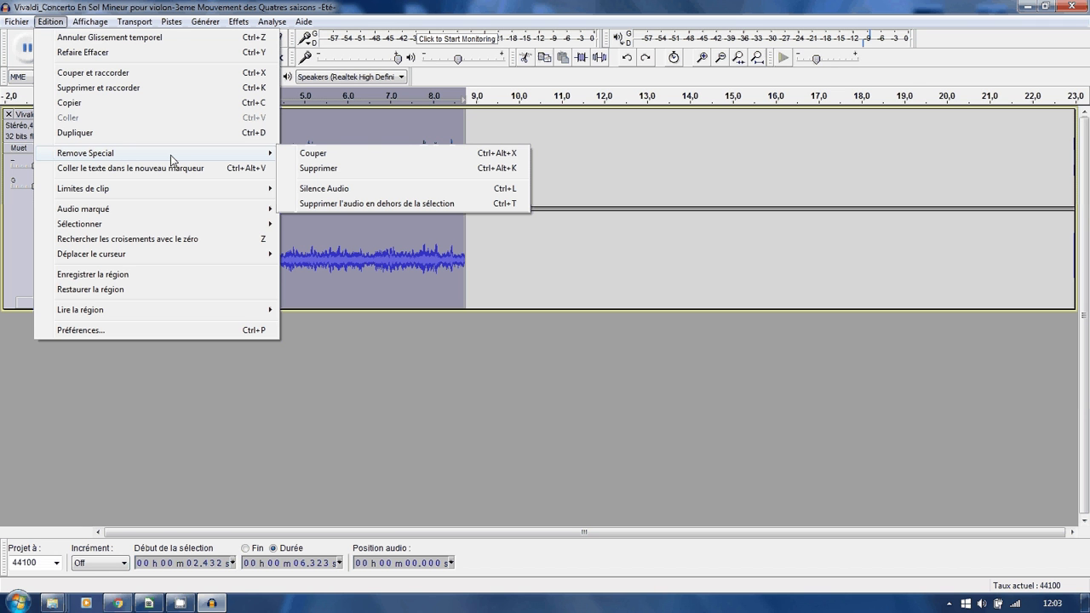
left_click(328, 204)
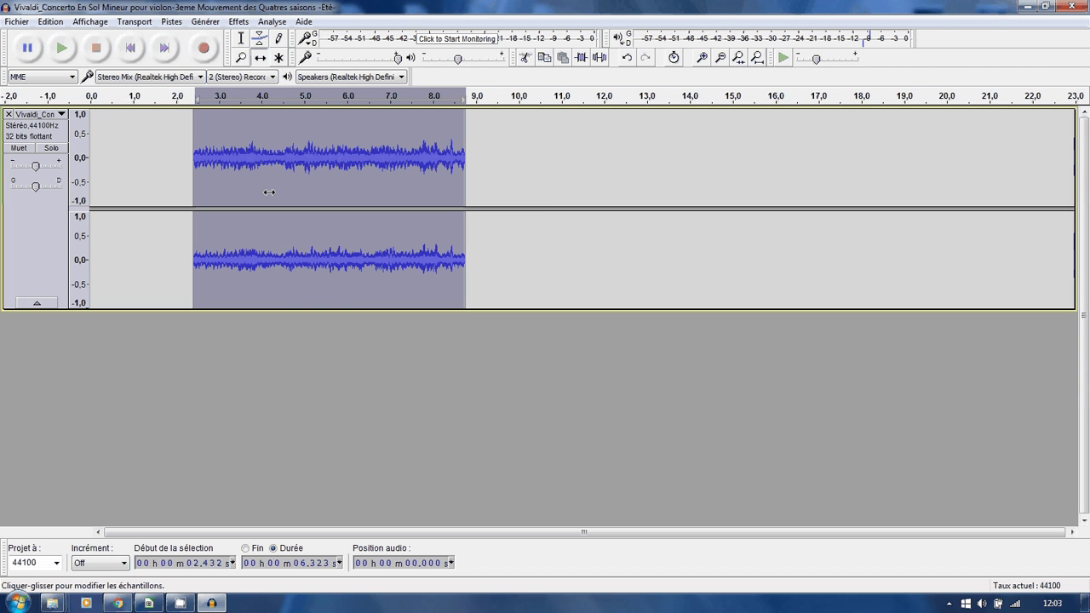
left_click(50, 21)
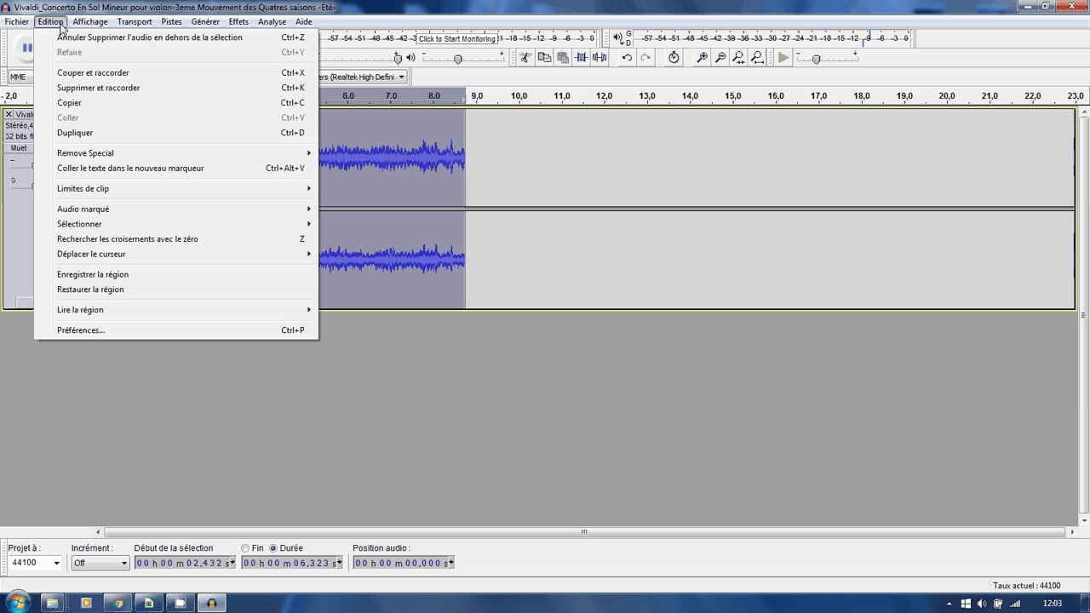
Create a label over the selected excerpt with Coller le texte dans le nouveau marqueur and return the cursor to 0 s.
left_click(86, 169)
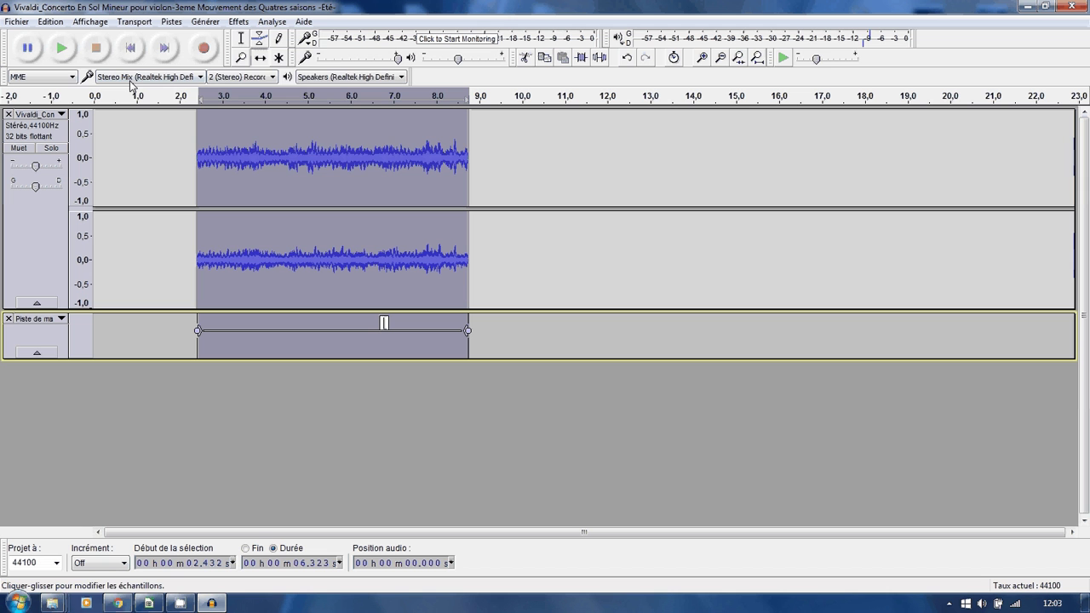
left_click(133, 22)
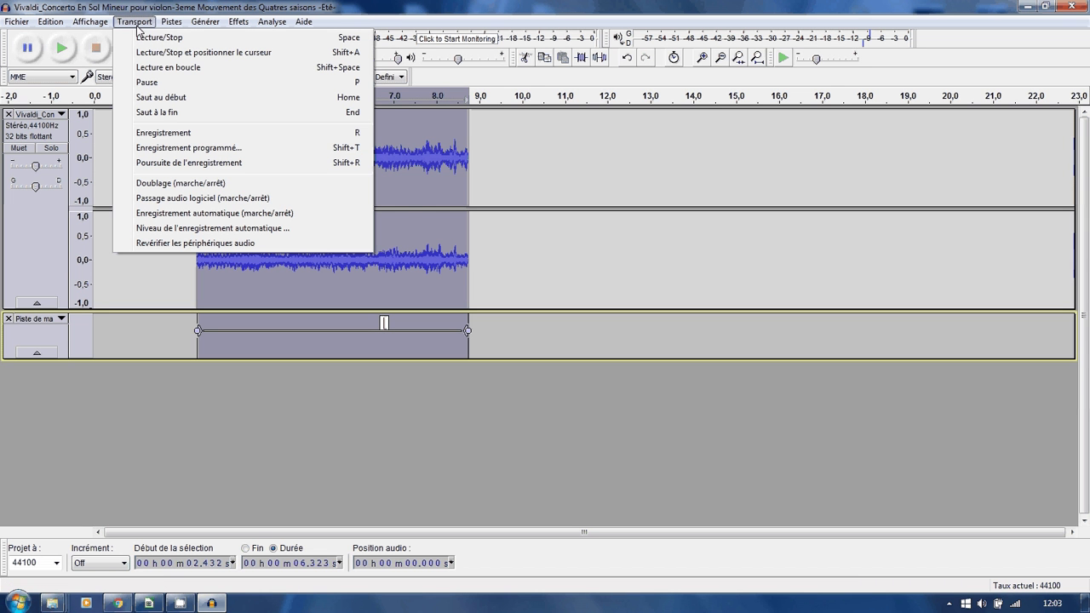
mouse_move(172, 27)
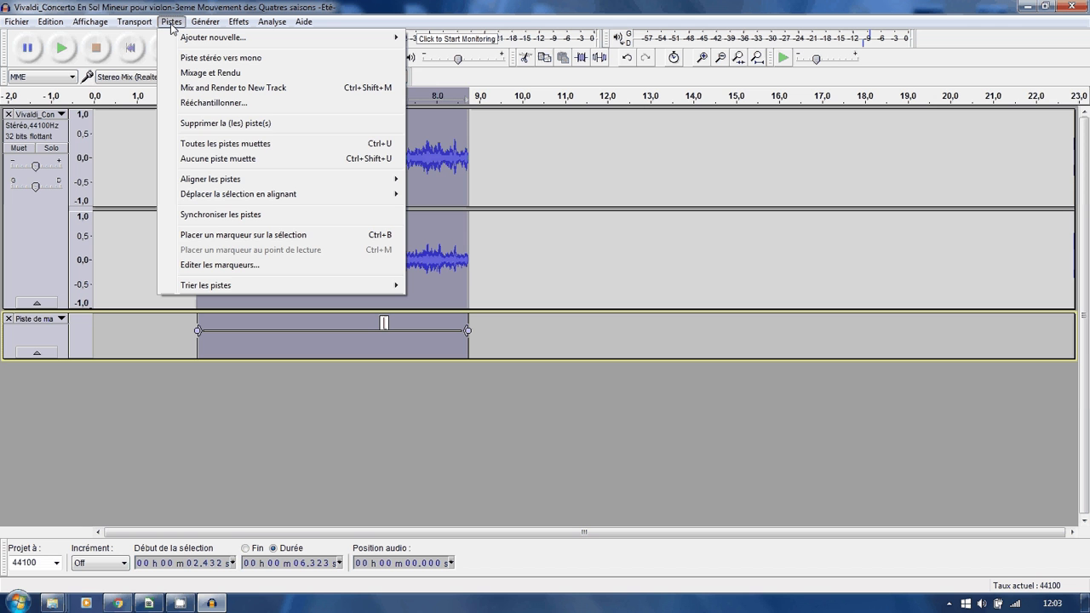
left_click(129, 50)
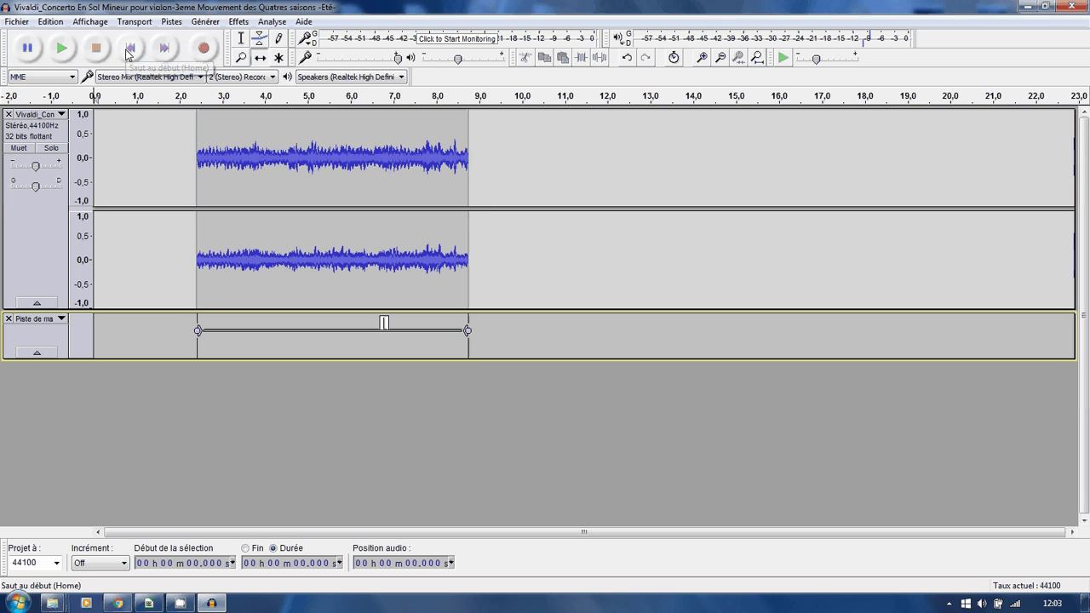
left_click(56, 24)
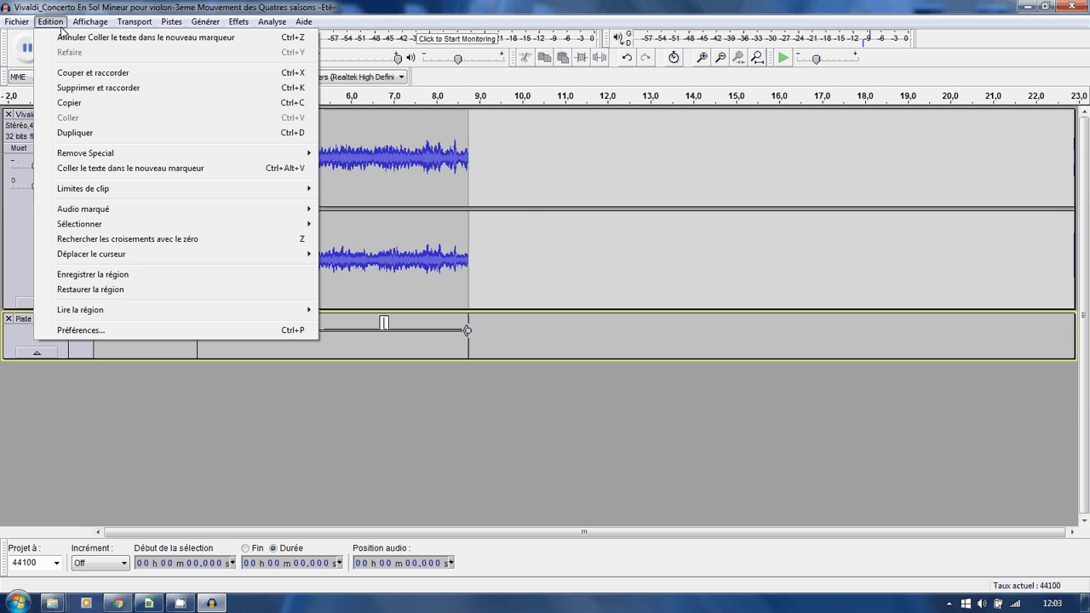
mouse_move(111, 194)
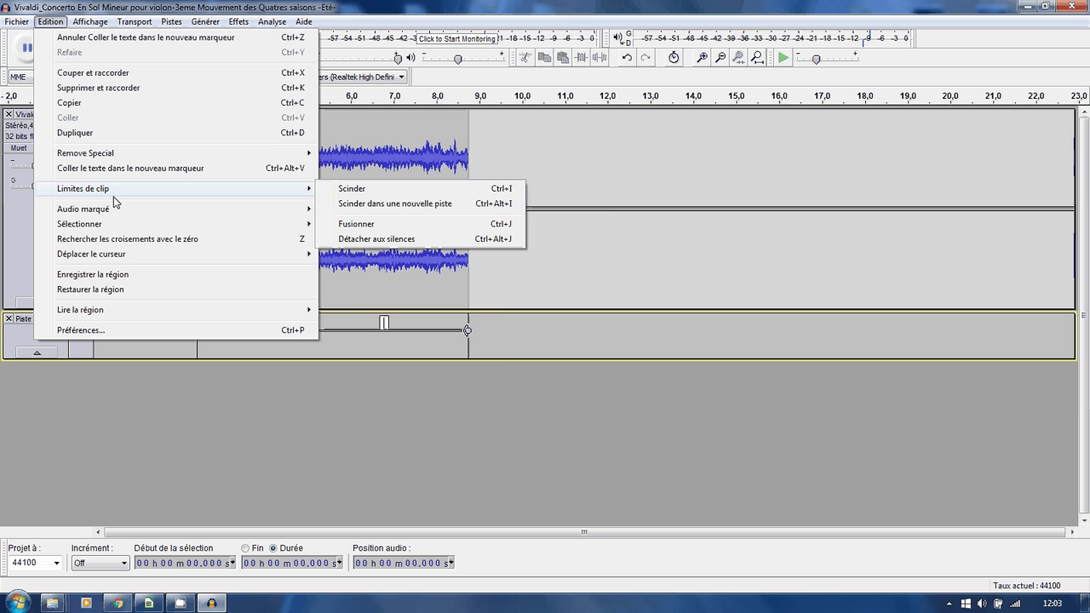
mouse_move(125, 226)
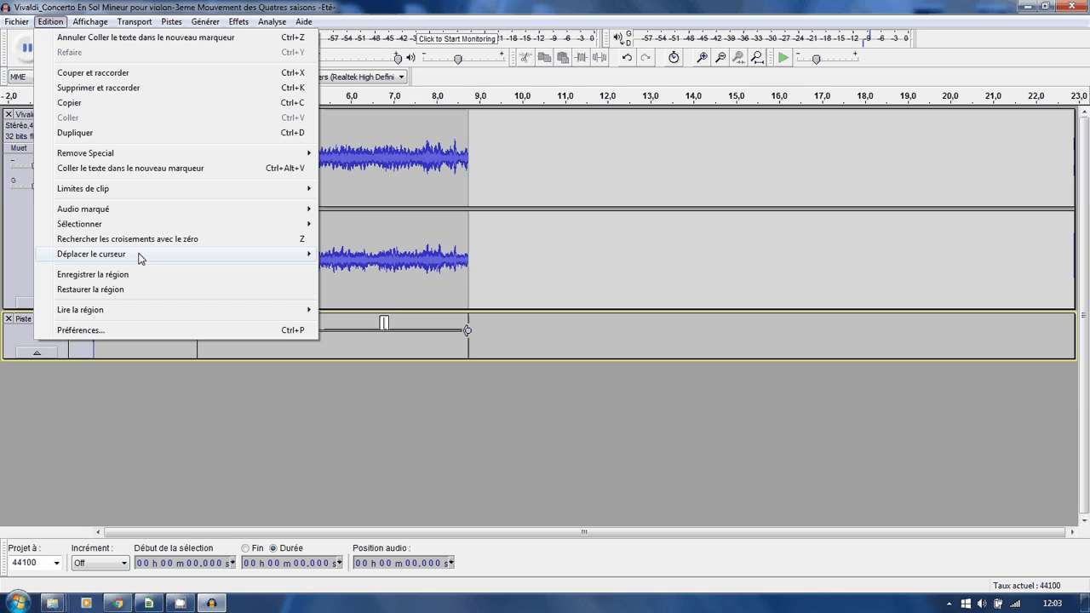
mouse_move(142, 258)
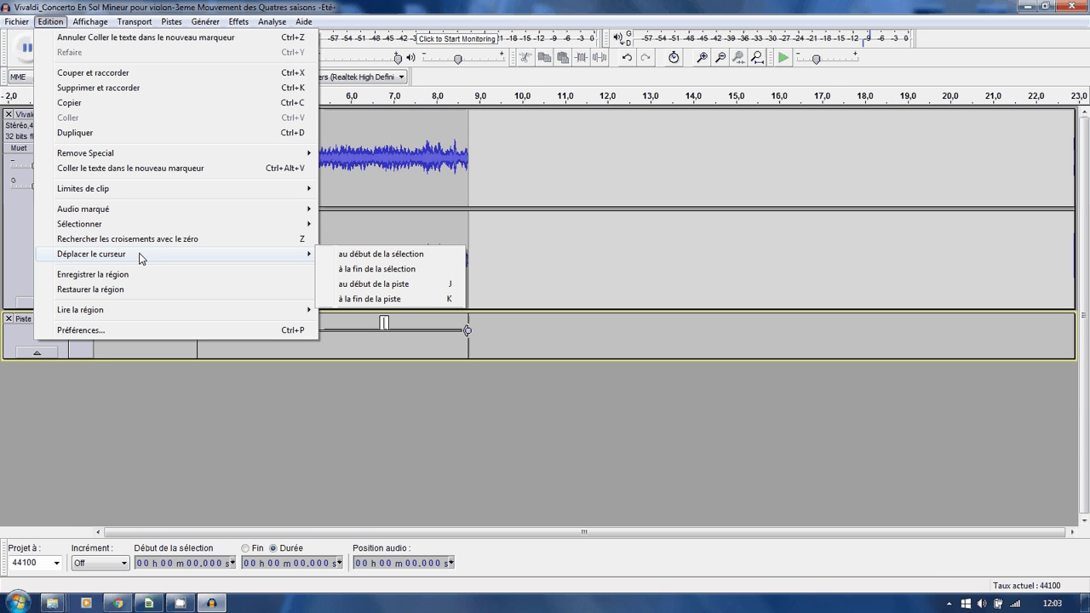
Slide the trimmed clip back to 0 s at the start of the track and play it.
left_click(467, 168)
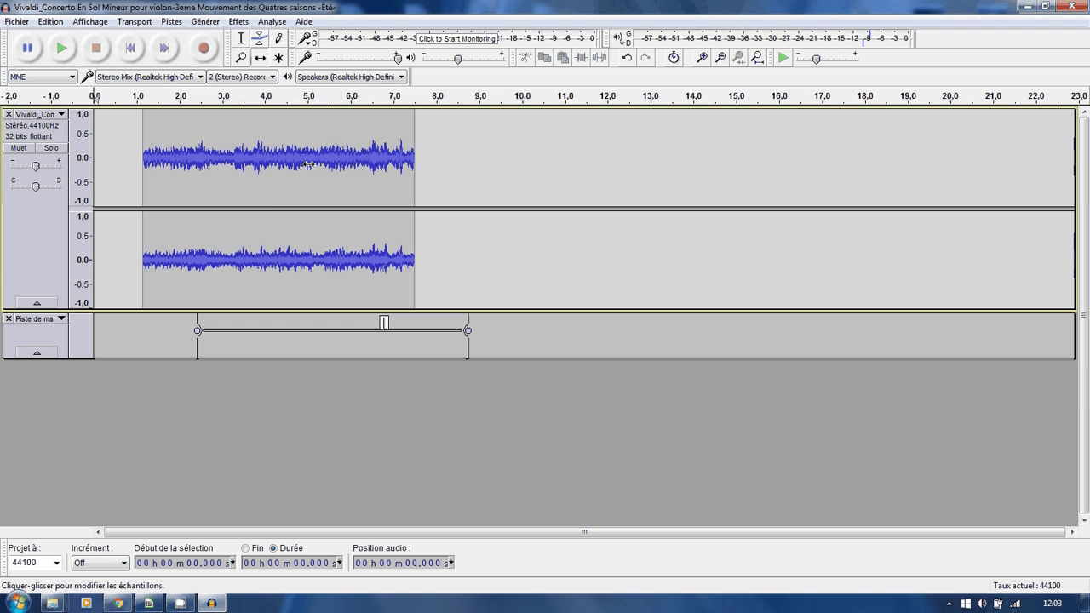
left_click_drag(308, 164, 284, 165)
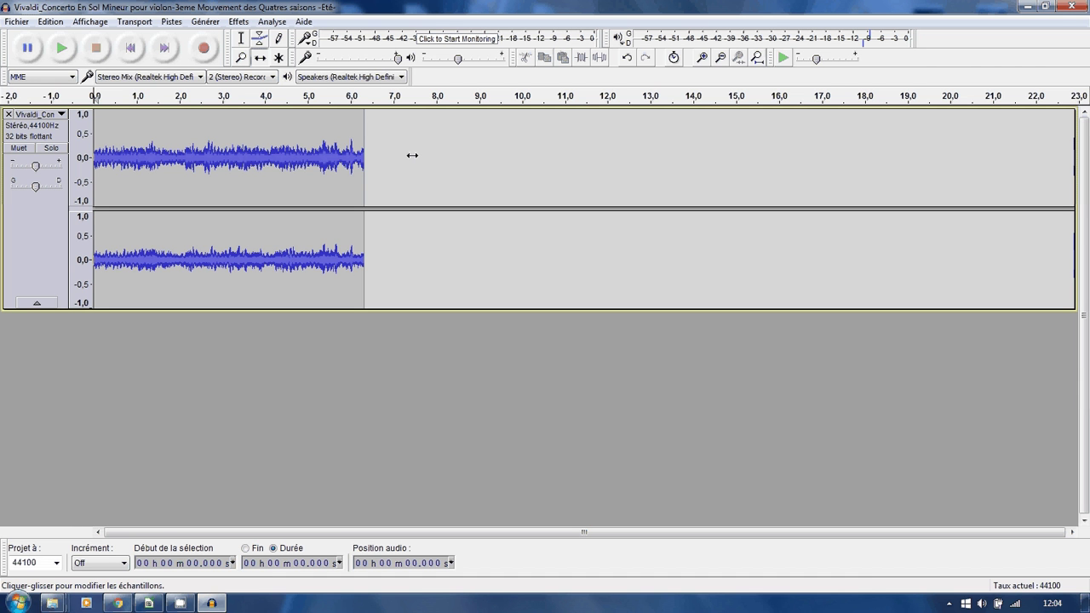
key("space")
Copy a selection of about 7.49 s starting at 0 s that covers the whole clip, and paste it directly after the clip's end.
left_click(242, 41)
left_click_drag(93, 139, 415, 139)
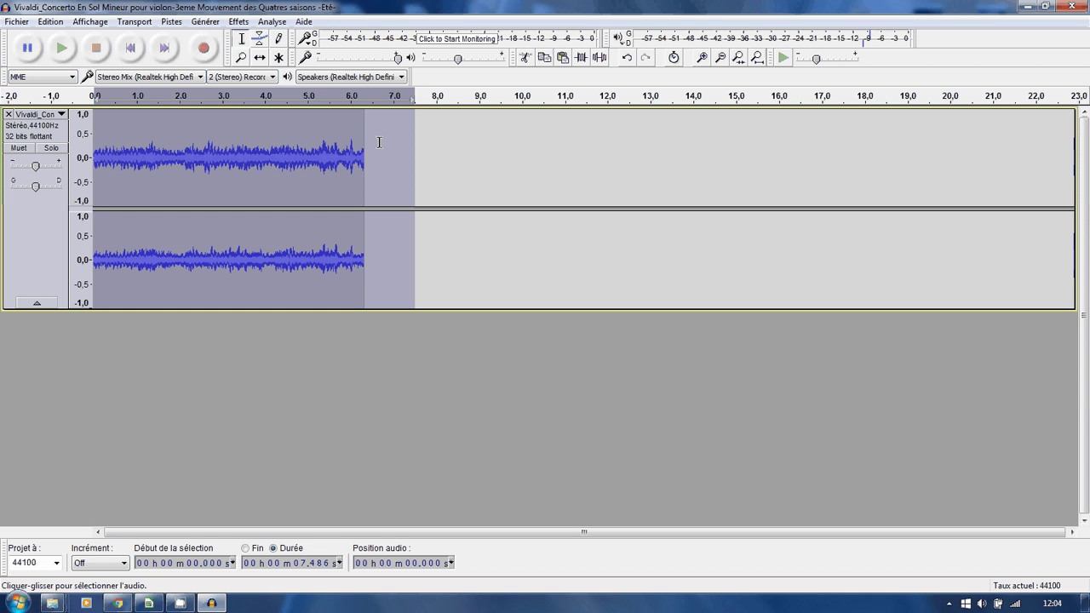
left_click(163, 50)
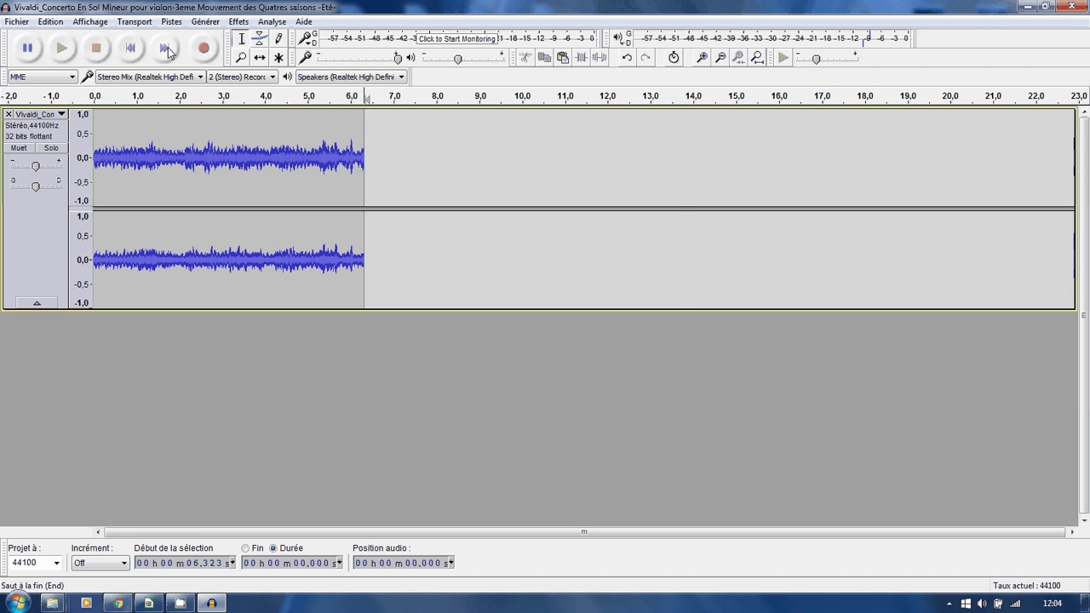
key("ctrl+v")
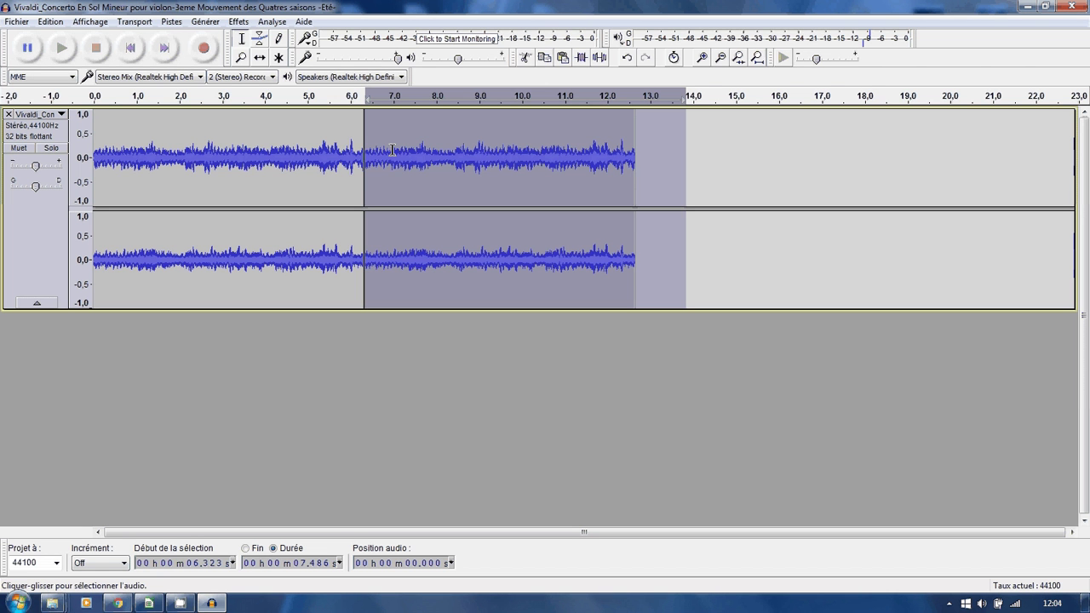
Paste two more copies of the excerpt end to end after the last clip on the track.
key("End")
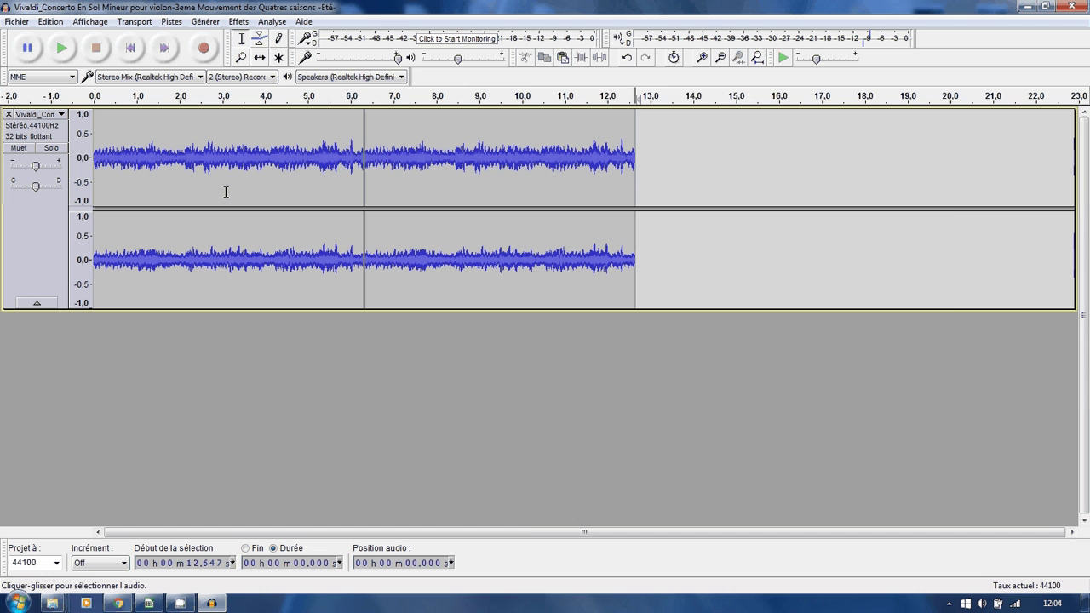
key("ctrl+v")
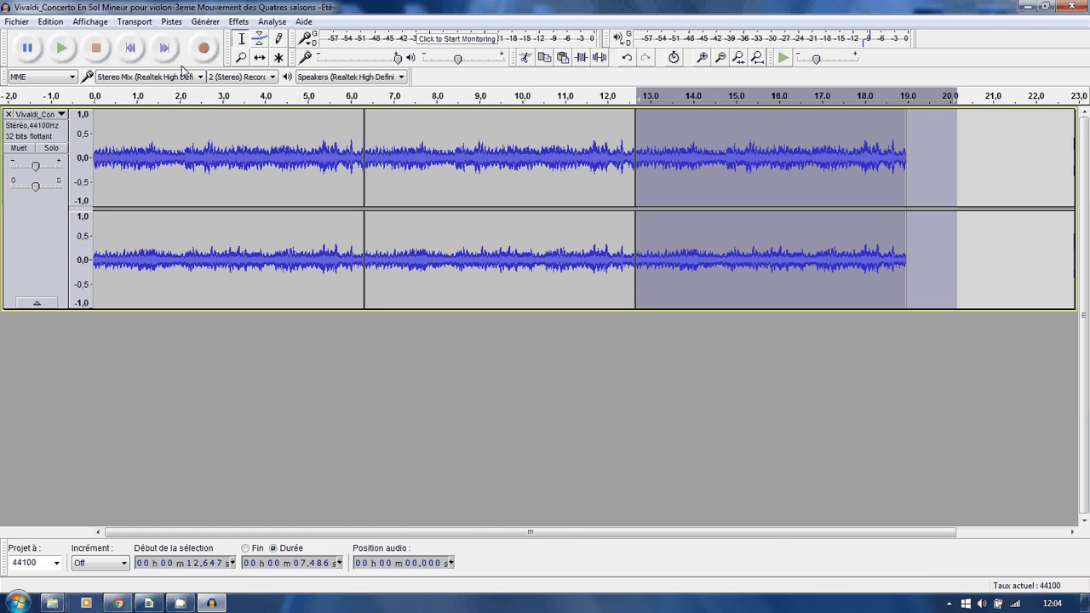
key("End")
key("ctrl+v")
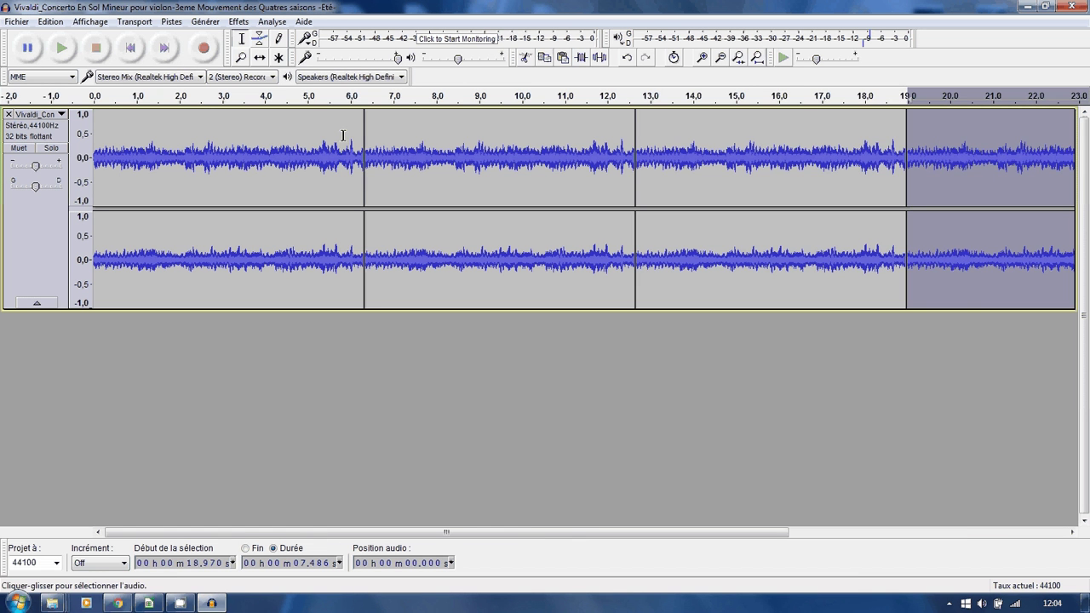
Play the four joined copies from 0 s to check the loop transitions, and stop playback.
left_click(721, 60)
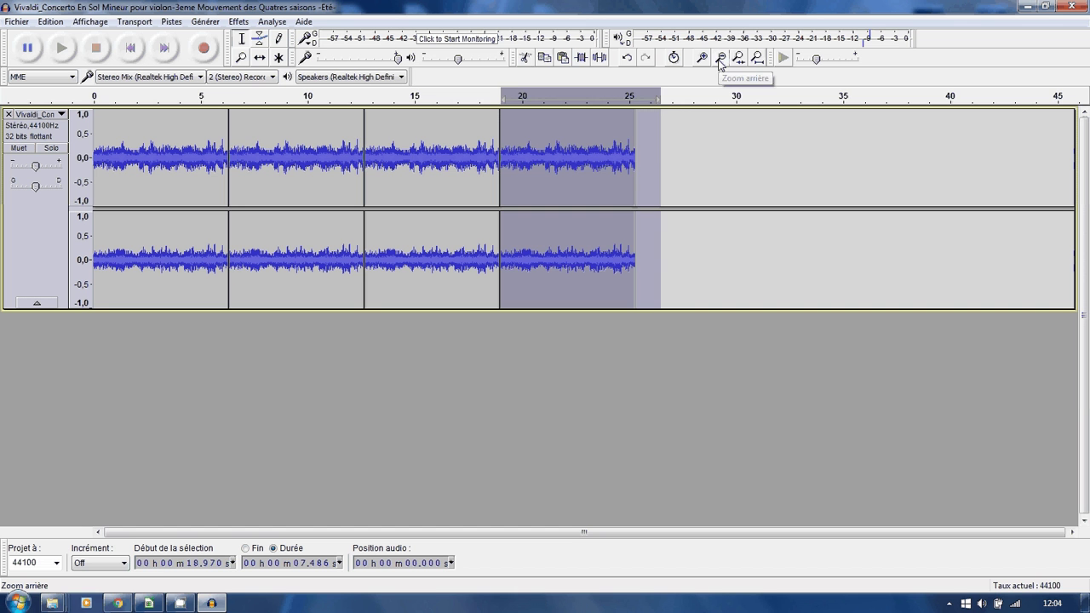
left_click(702, 151)
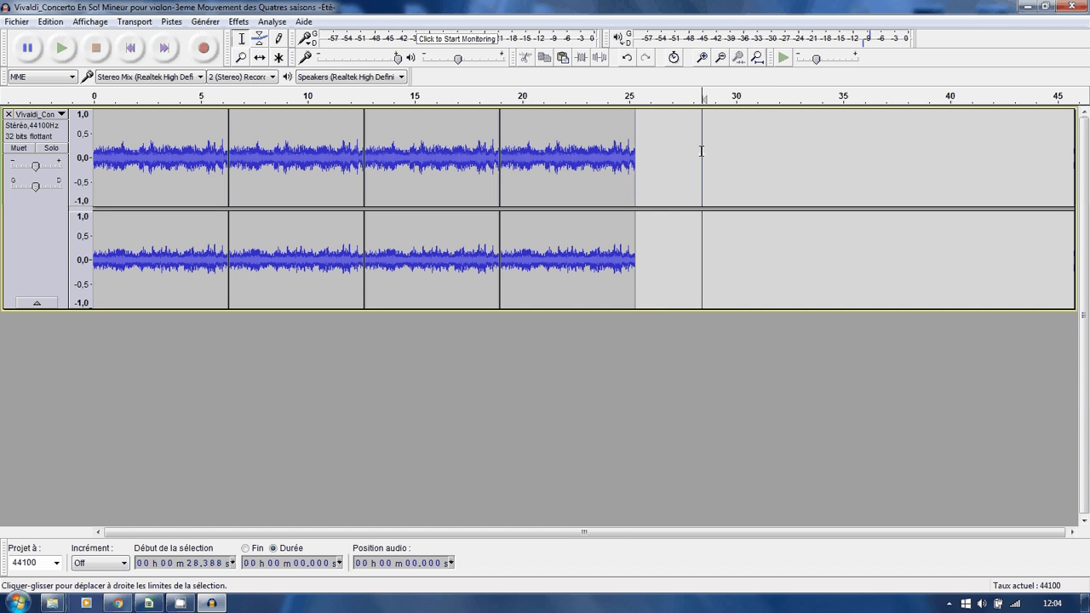
left_click(142, 50)
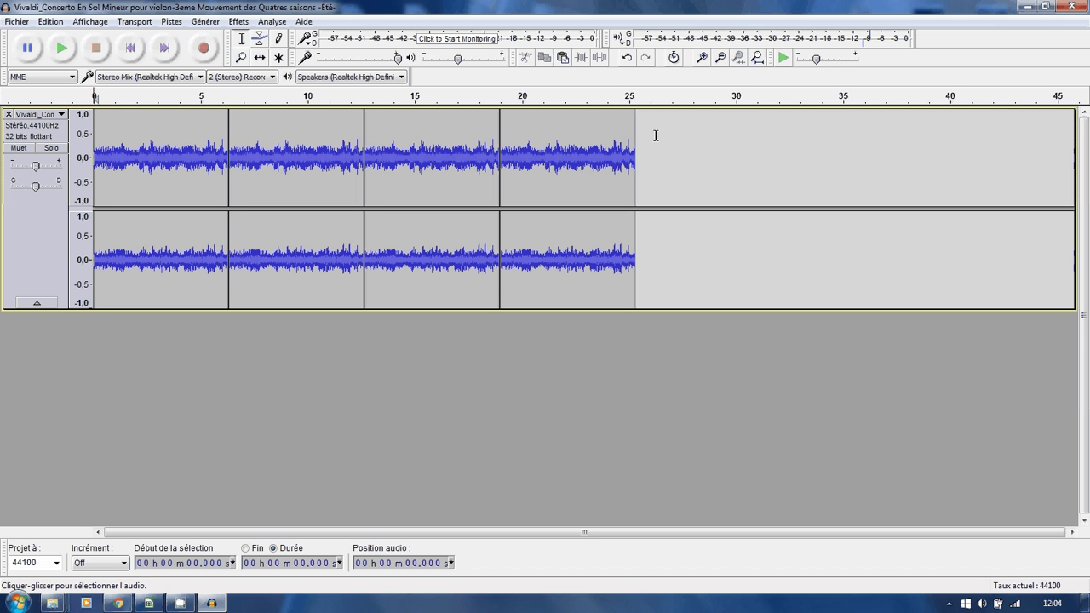
key("space")
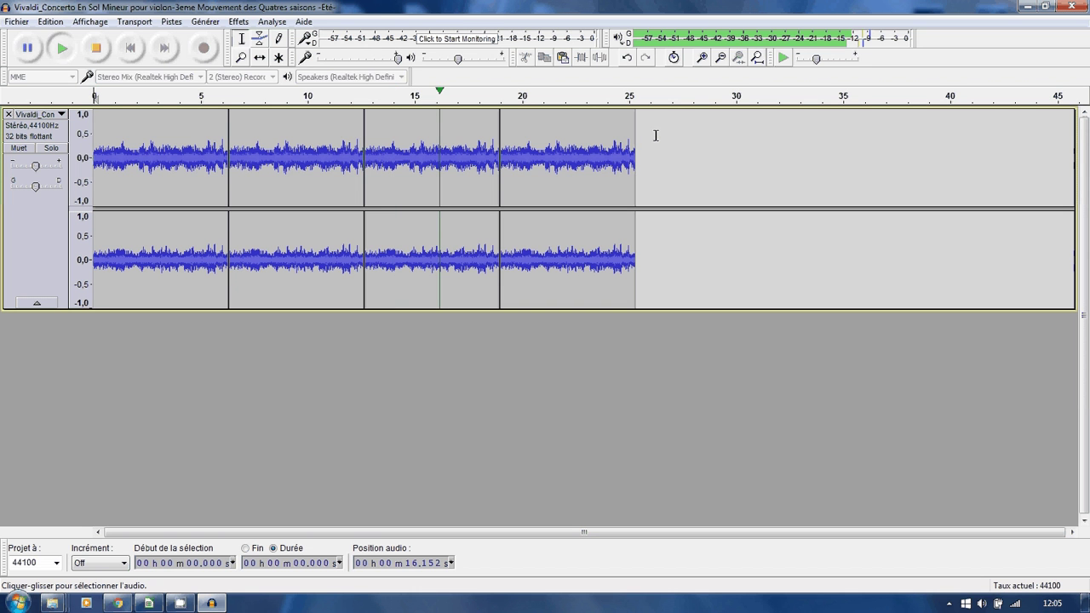
key("space")
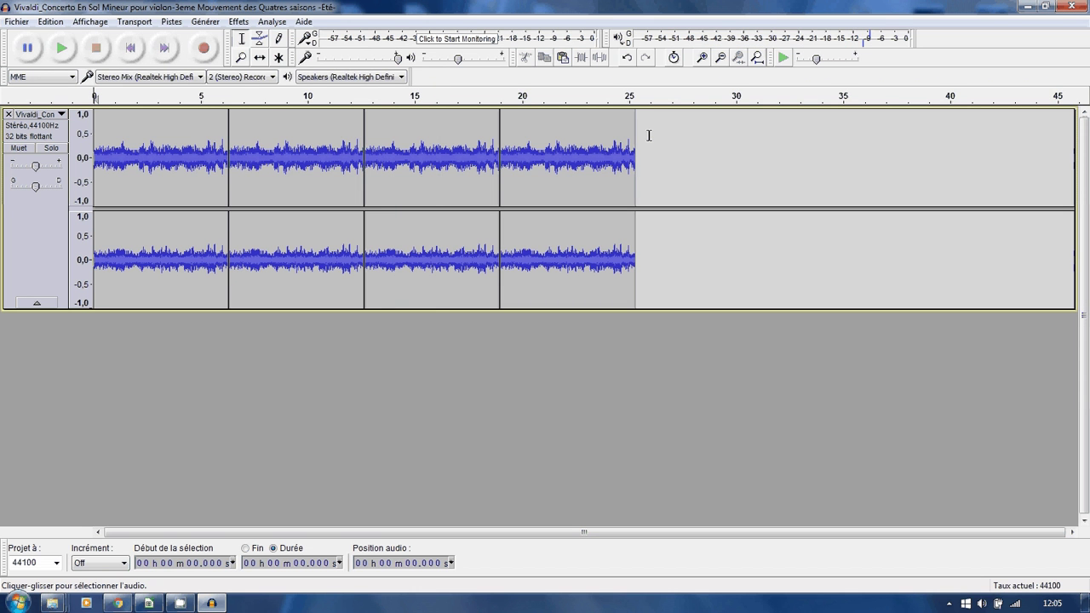